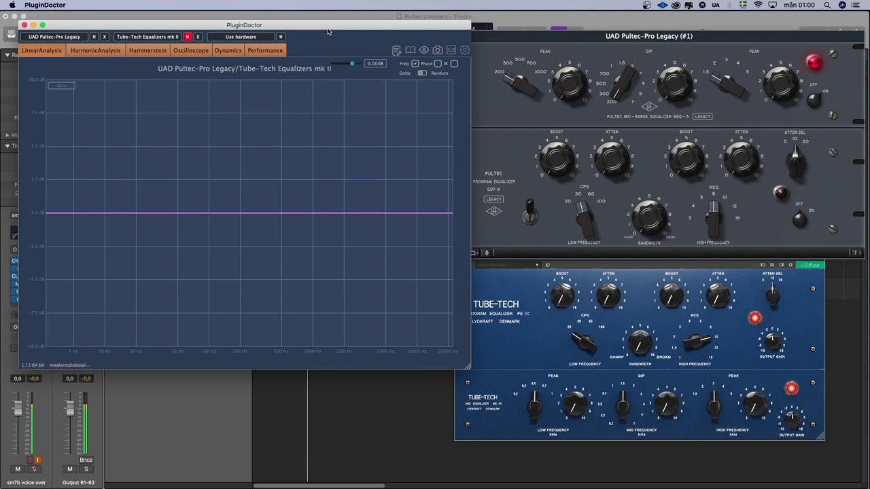
Step: Shift the Pultec window slightly left and switch the EQP-1A program equalizer on
drag(328, 31, 325, 30)
drag(677, 39, 670, 39)
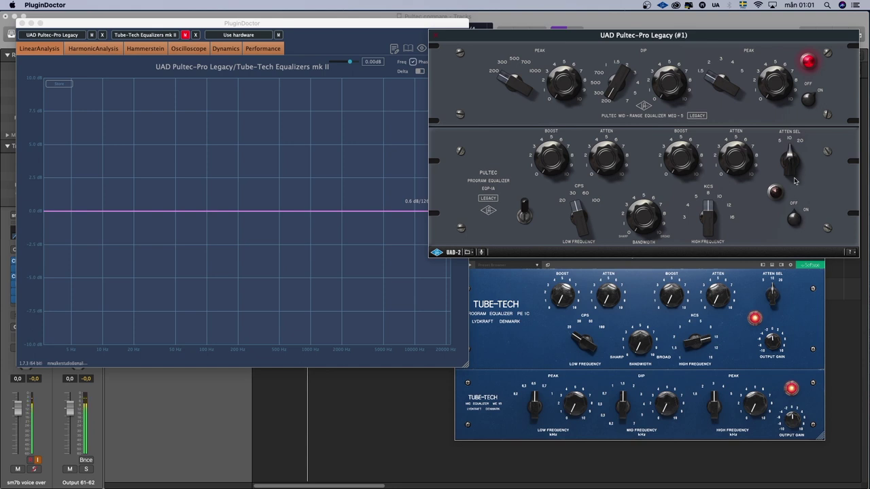
click(797, 220)
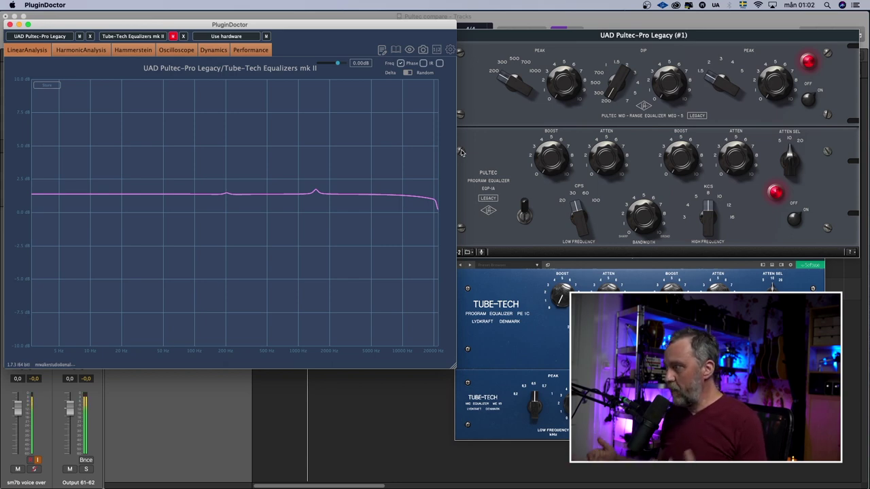
Step: Switch the Pultec equalizer off and mute it in the comparison measurement
click(508, 99)
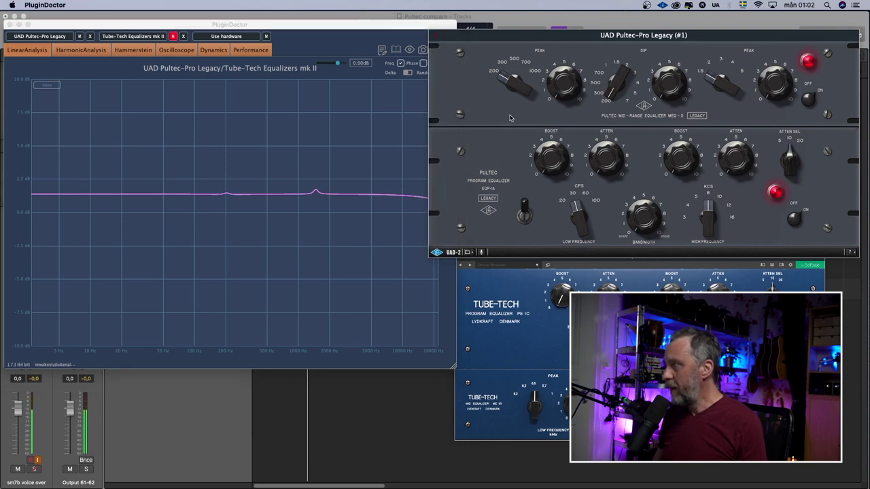
click(799, 216)
click(78, 36)
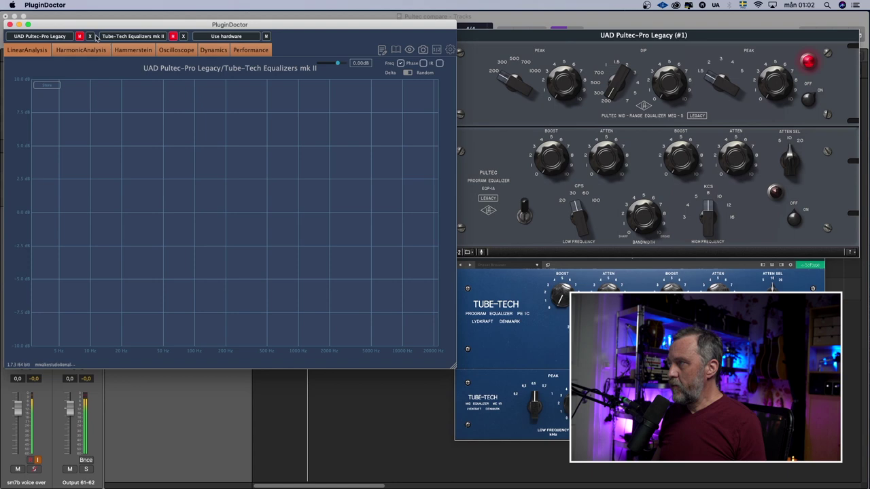
Step: Unmute the Tube-Tech and raise its window to show the full panel
click(174, 36)
click(631, 274)
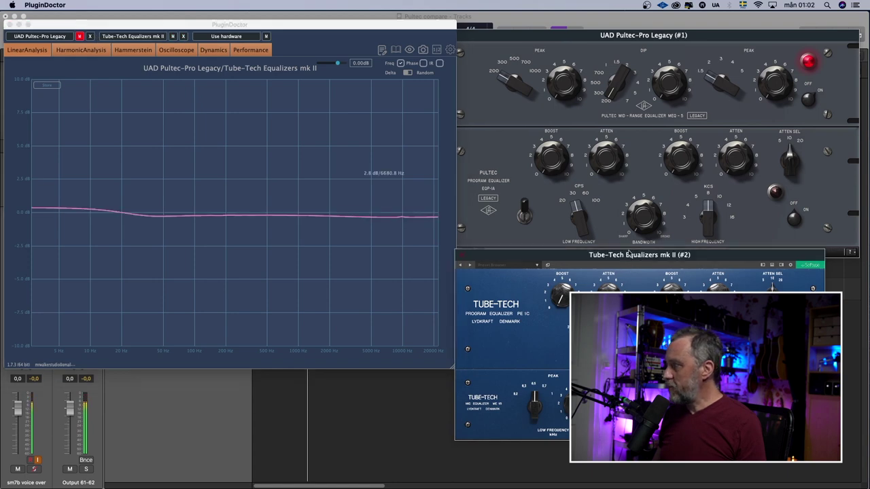
drag(639, 256, 641, 97)
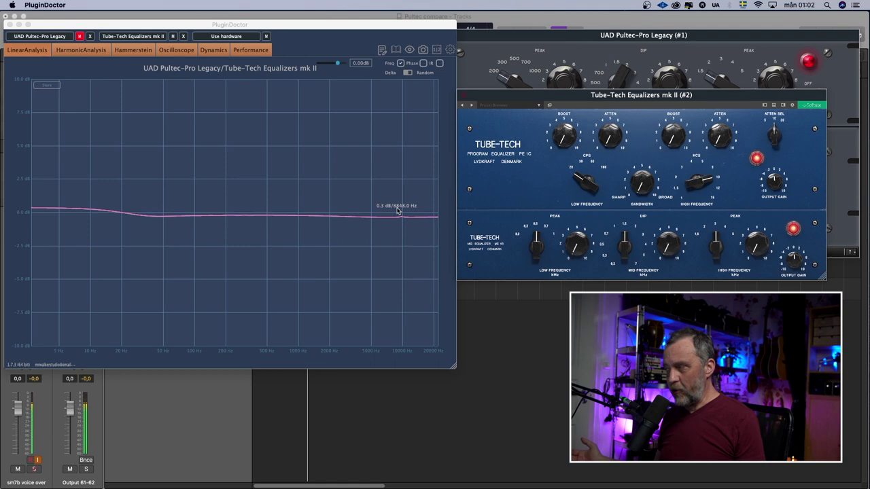
Step: Raise the Tube-Tech low boost to about +5.5 dB and step the CPS corner frequency lower
click(589, 180)
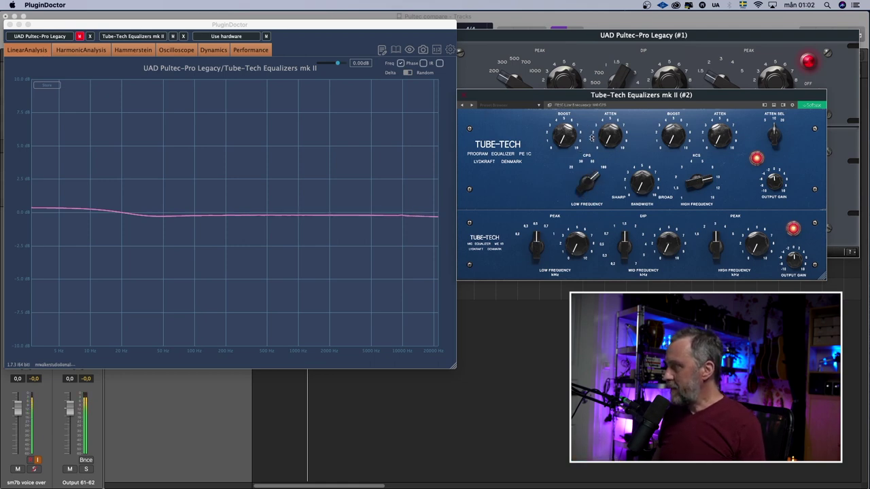
drag(569, 136, 571, 106)
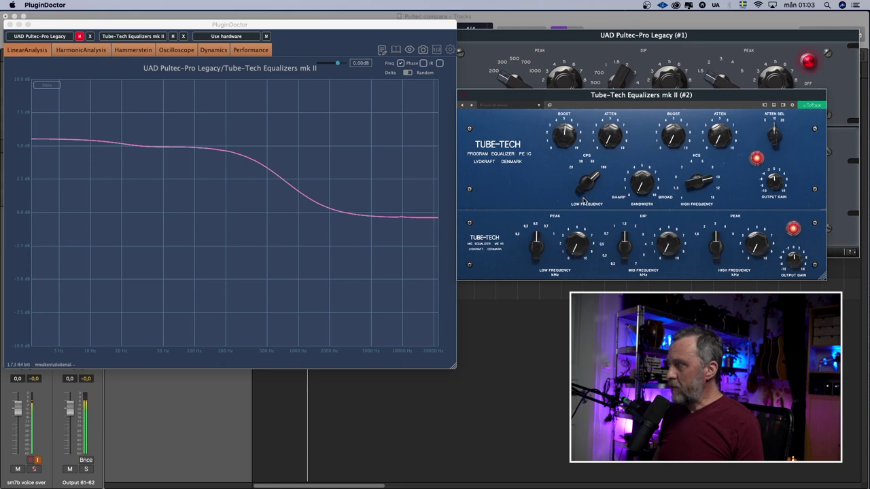
drag(588, 183, 590, 189)
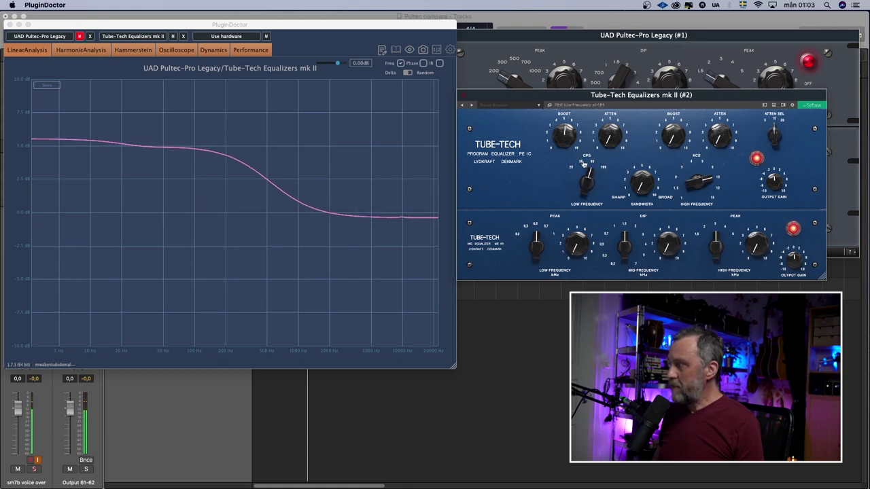
click(583, 163)
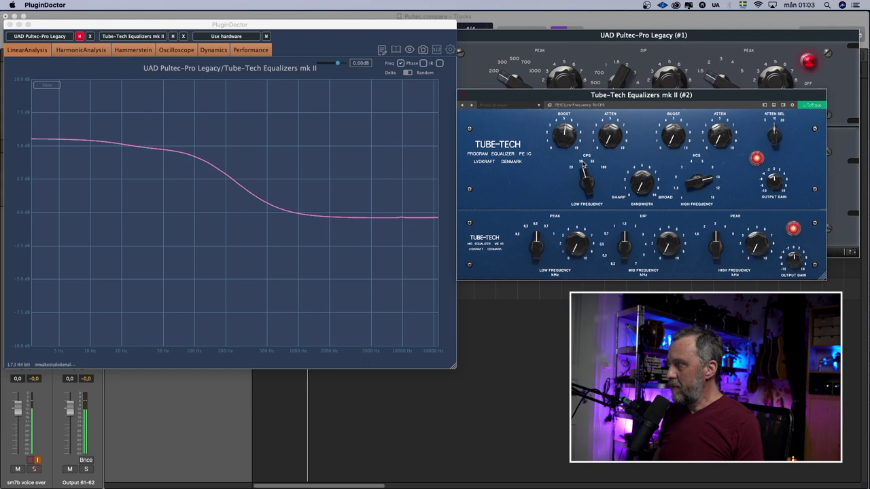
click(575, 171)
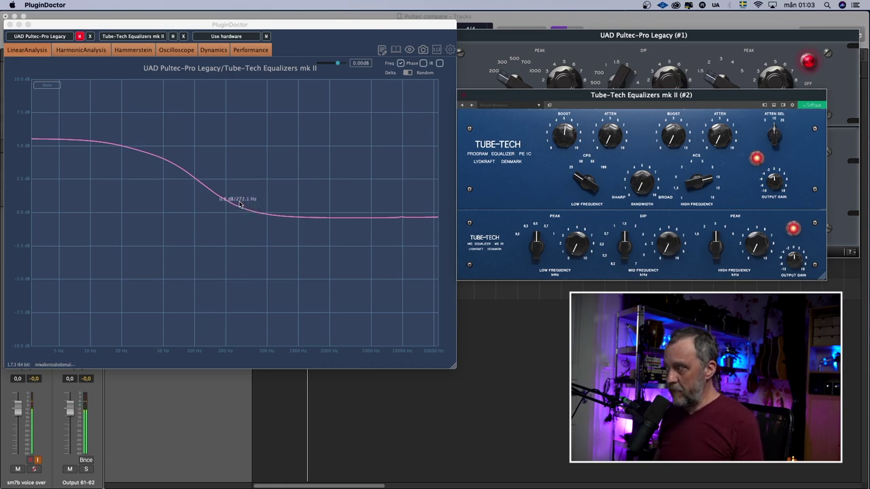
Step: Remove the Tube-Tech low boost, add about -3 dB low cut, and change the CPS corner
drag(548, 136, 571, 140)
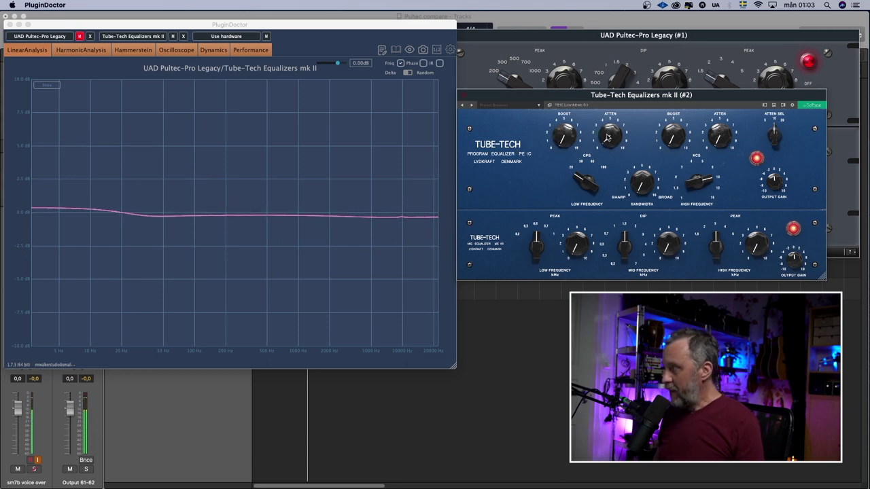
mouse_move(608, 138)
mouse_down()
mouse_move(613, 112)
mouse_move(604, 153)
mouse_up()
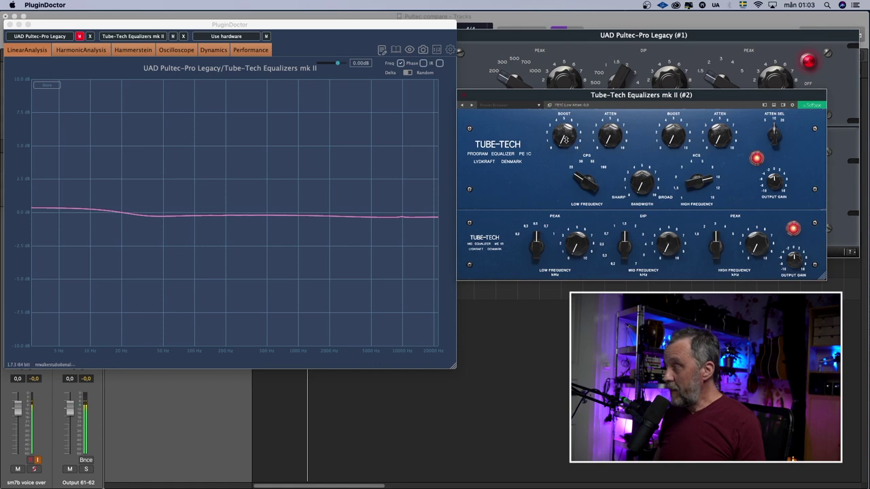
drag(585, 184, 588, 165)
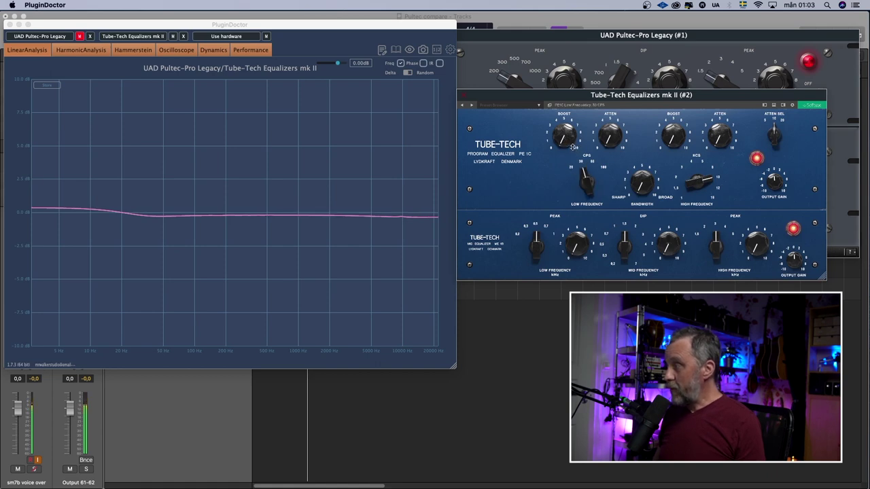
Step: Restore a +5 dB low boost, test adding cut for a dip, then remove the cut
drag(570, 137, 572, 113)
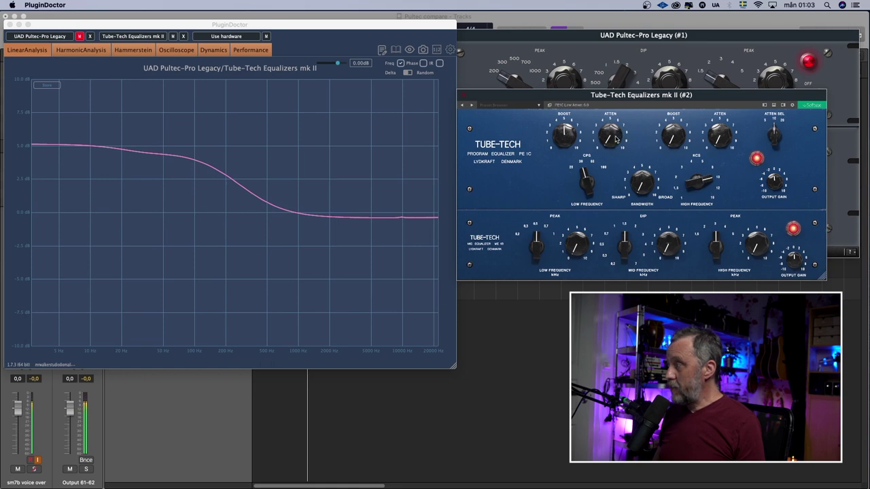
drag(615, 135, 620, 100)
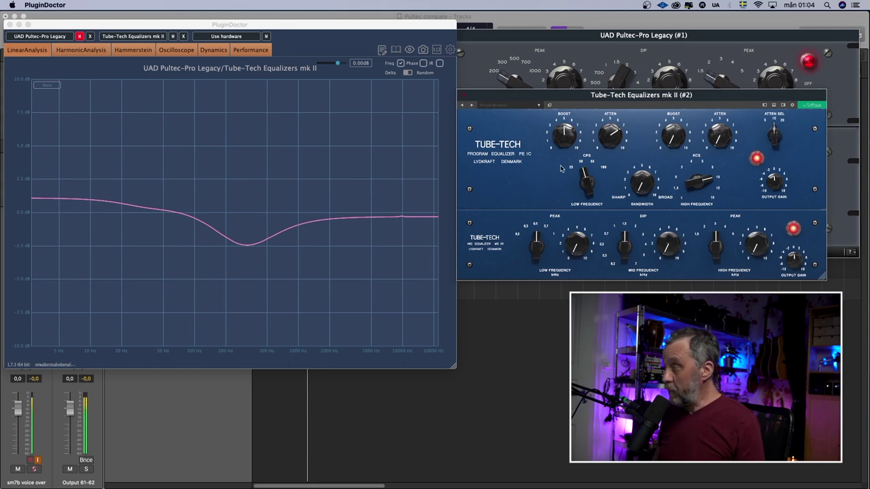
drag(611, 134, 595, 203)
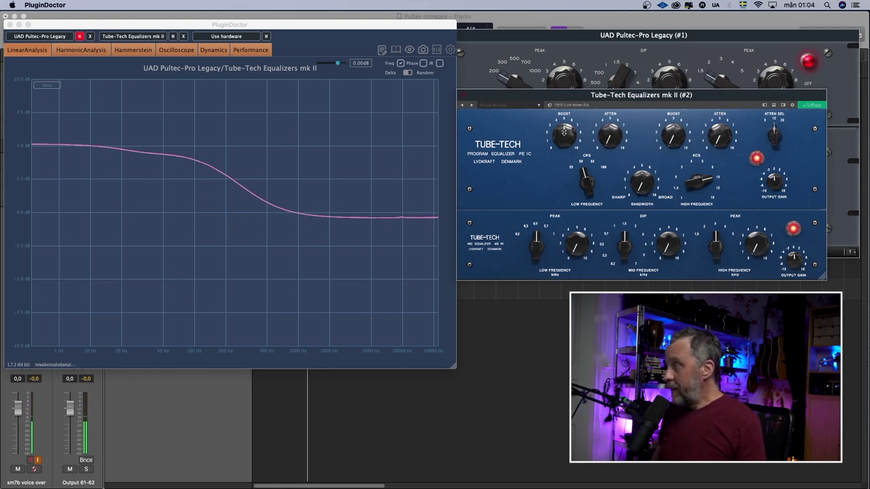
Step: Flatten the Tube-Tech low boost and add a +5 dB high boost, moved from 10 kHz to 3 kHz
drag(564, 131, 613, 194)
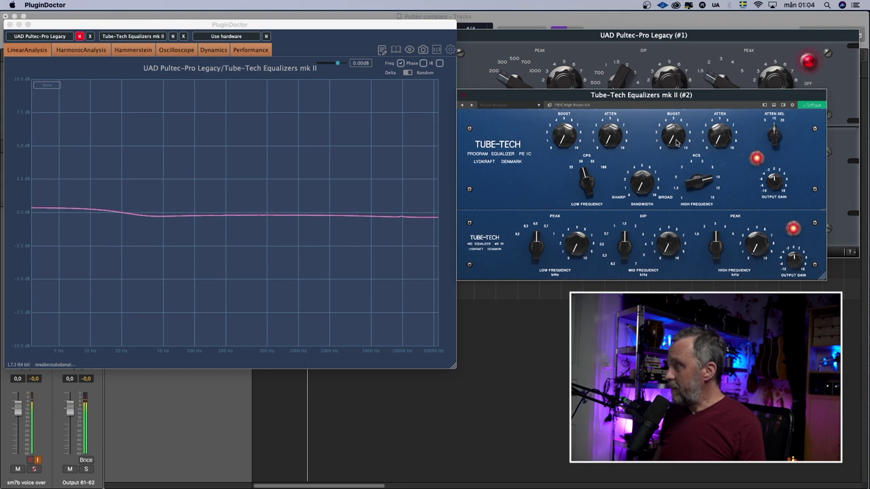
drag(673, 131, 676, 103)
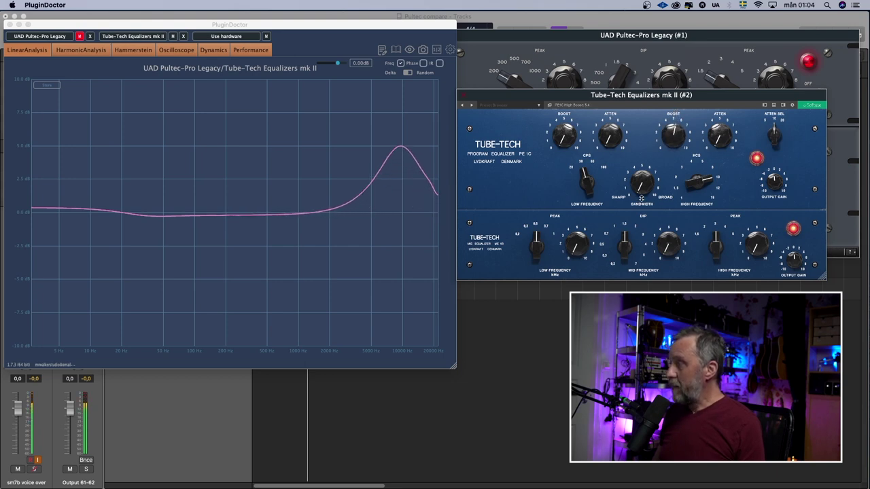
scroll(678, 135, up, 3)
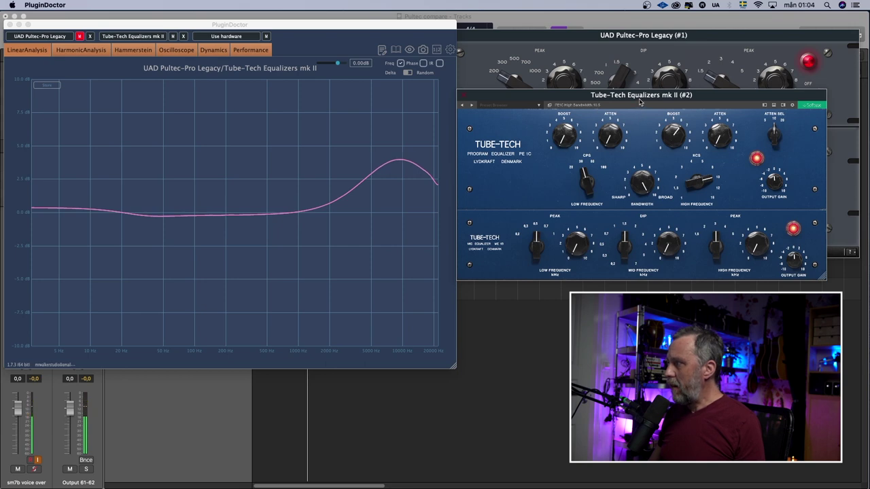
mouse_move(692, 185)
mouse_down()
mouse_move(694, 223)
mouse_move(690, 180)
mouse_up()
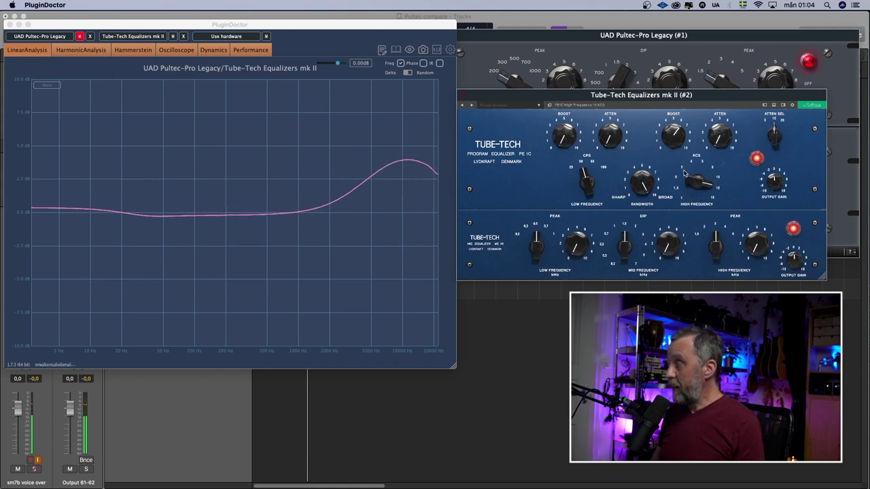
Step: Swap the high boost for a progressive high roll-off at lower frequencies, leaving about -3 dB cut
drag(676, 135, 672, 196)
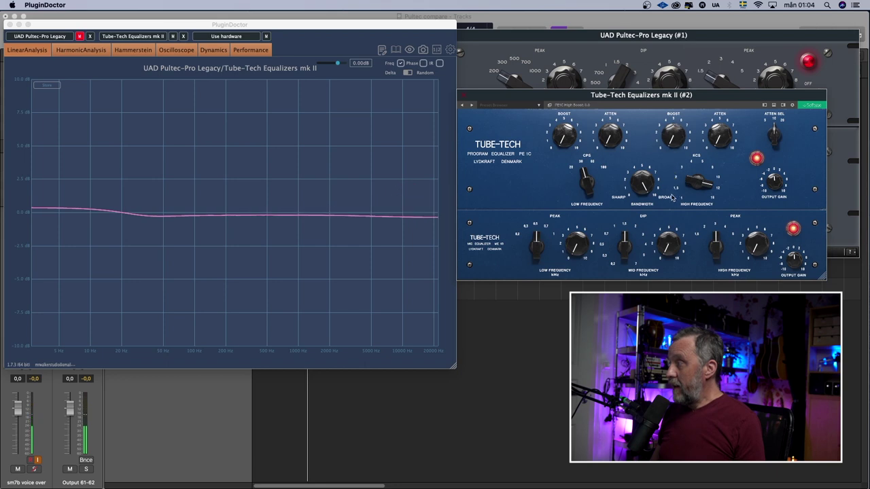
drag(718, 140, 718, 112)
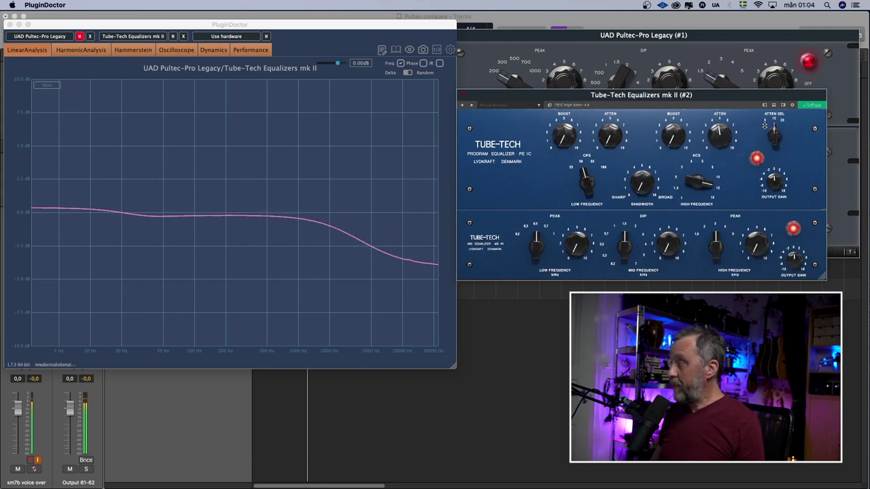
drag(774, 132, 771, 156)
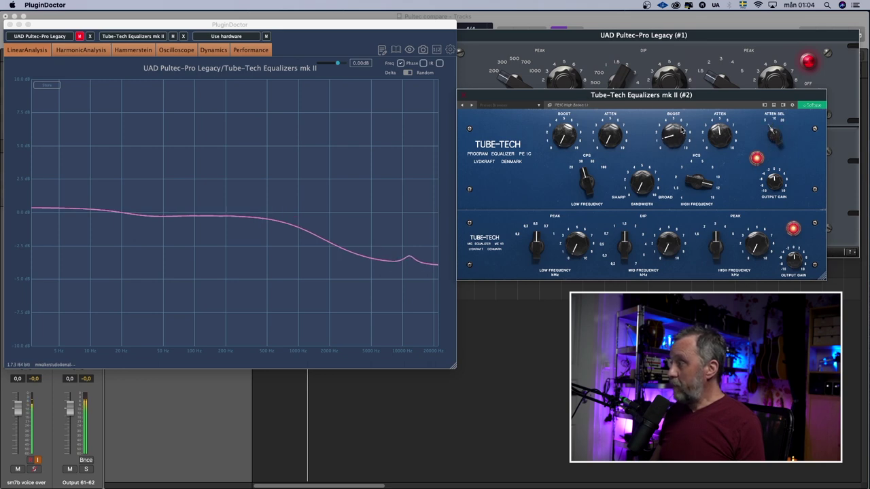
drag(682, 130, 680, 96)
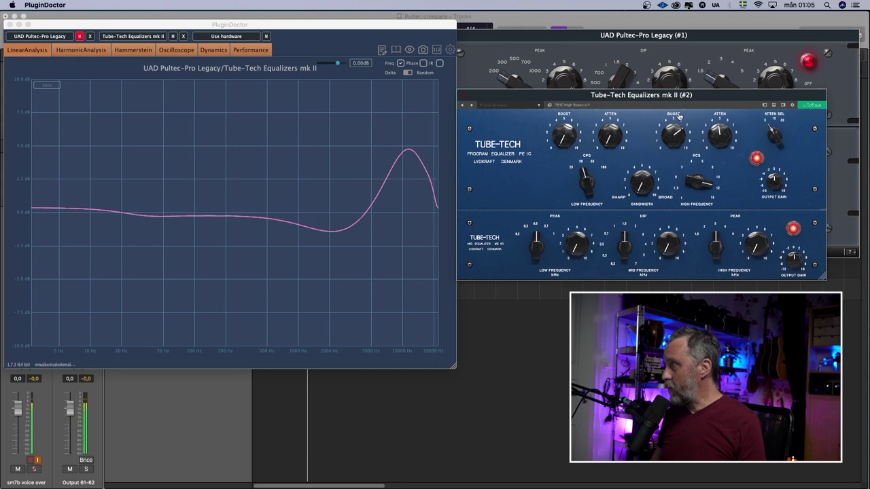
drag(671, 135, 671, 160)
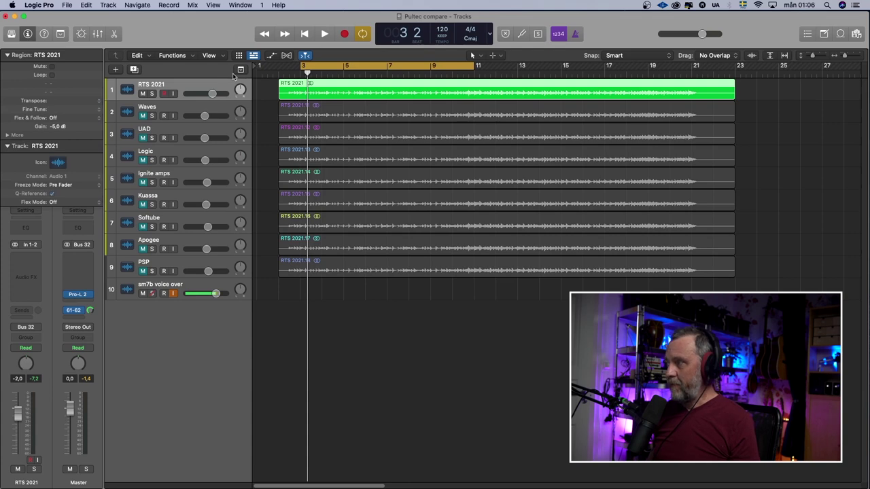
Step: Start playback of the comparison tracks
key(space)
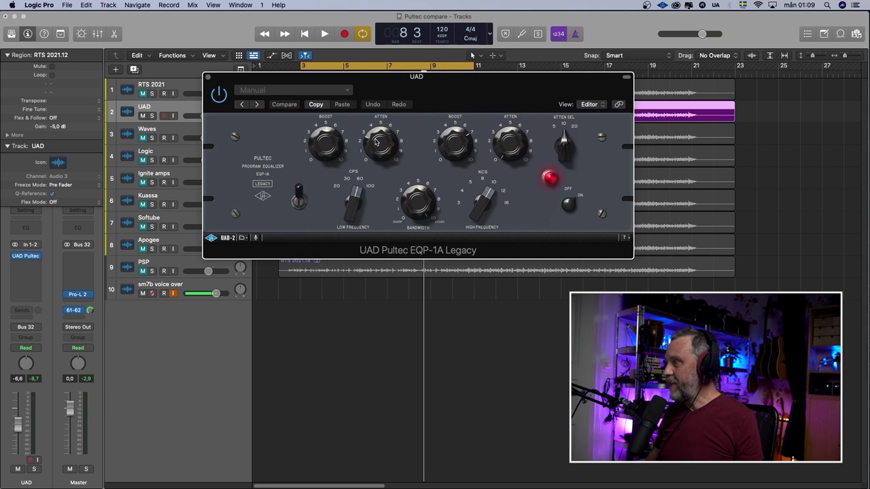
Step: Move the UAD Pultec window right, play and stop the track, then close the plugin
drag(448, 84, 452, 76)
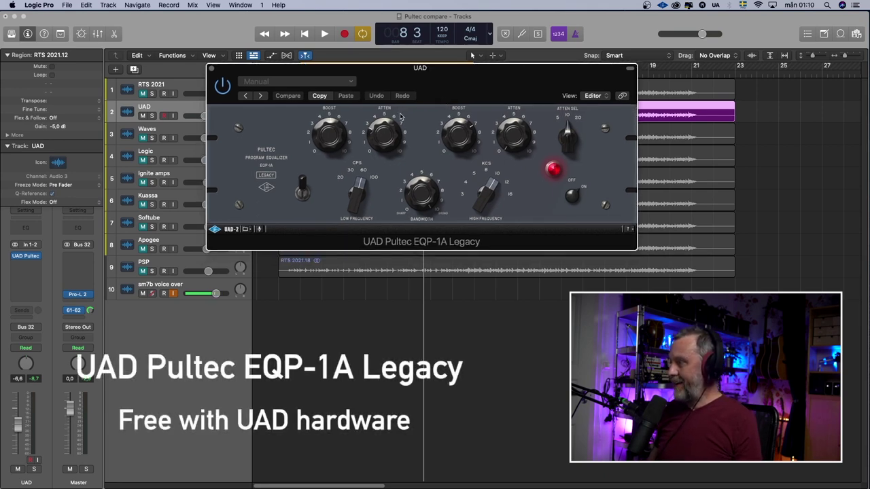
drag(445, 80, 481, 79)
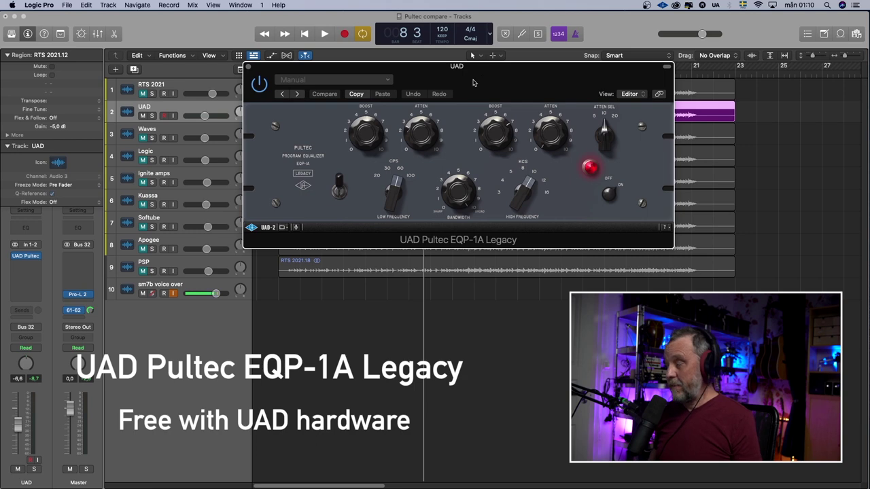
key(space)
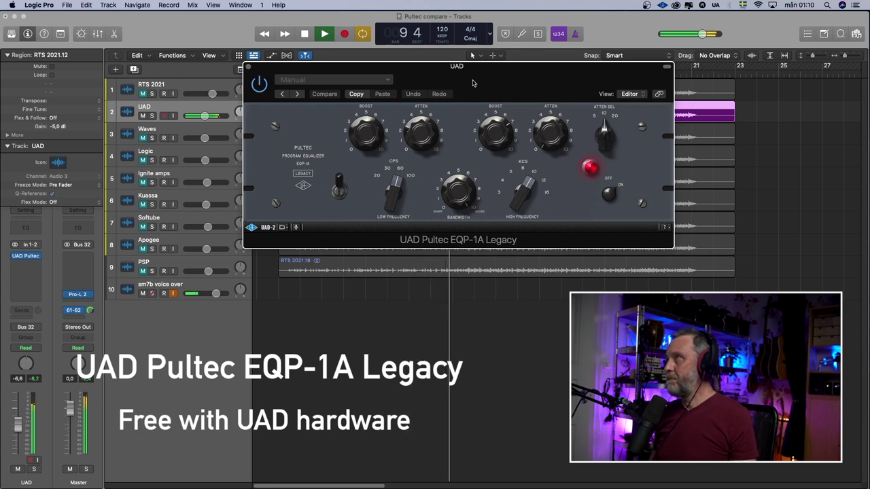
key(space)
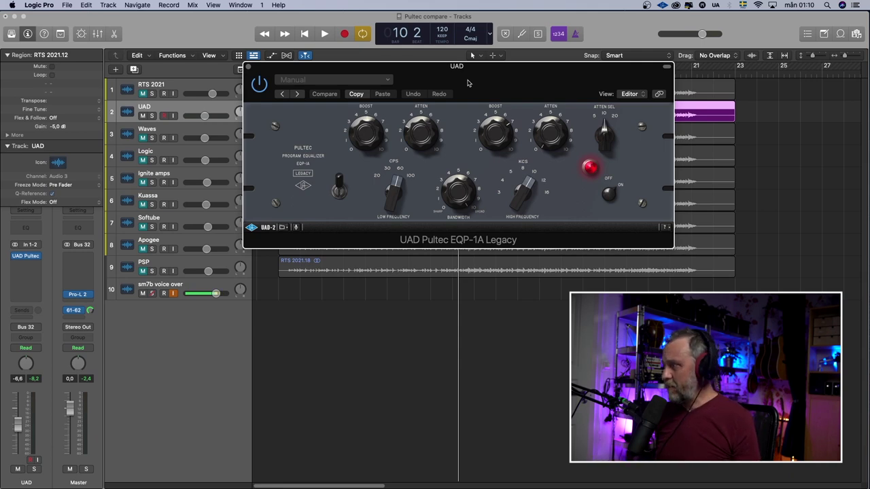
click(249, 68)
Step: Mute the UAD track, unmute the Waves track, and open its PuigTec EQ
click(142, 116)
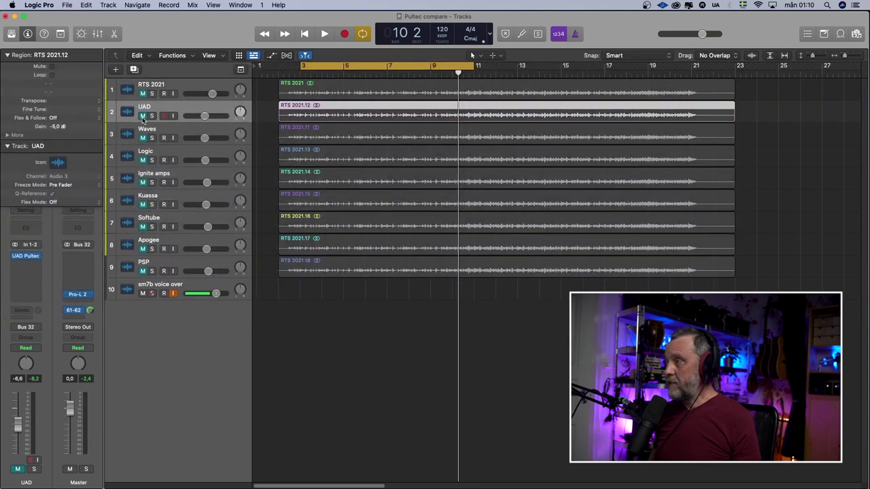
click(143, 138)
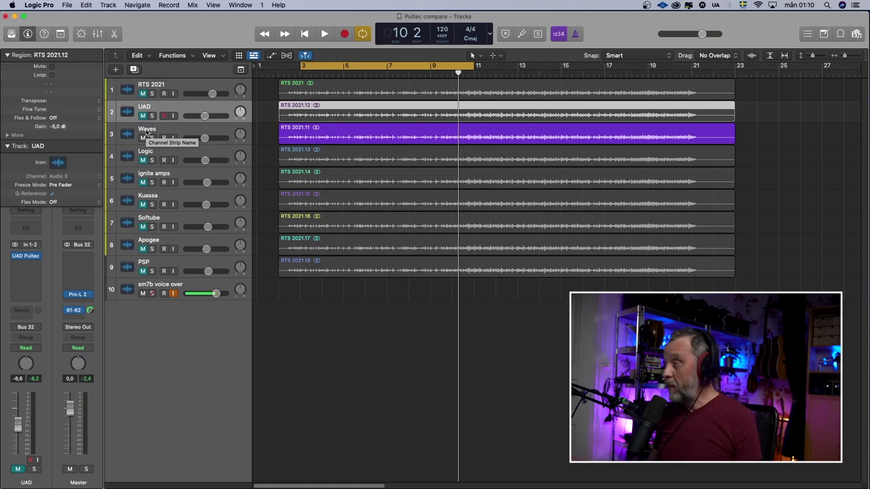
click(154, 131)
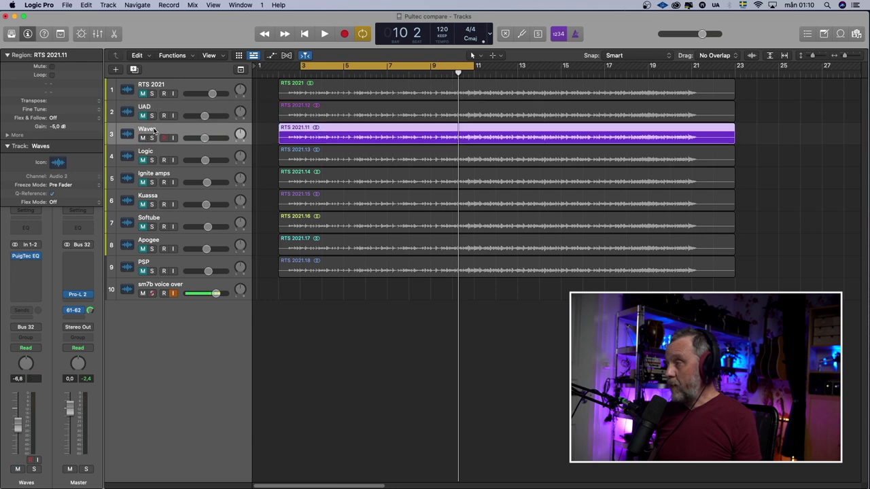
click(26, 256)
Step: Play the Waves track through the PuigTec, shifting its window to reveal the region, then stop
key(space)
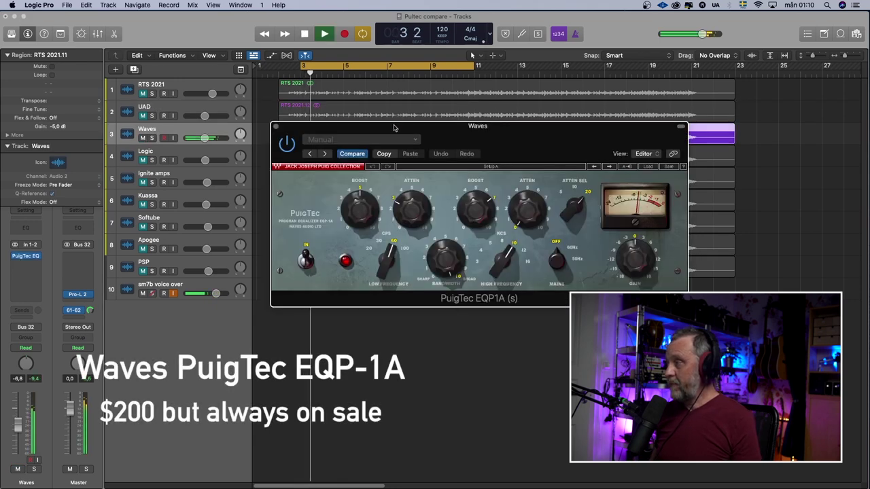
drag(386, 135, 395, 152)
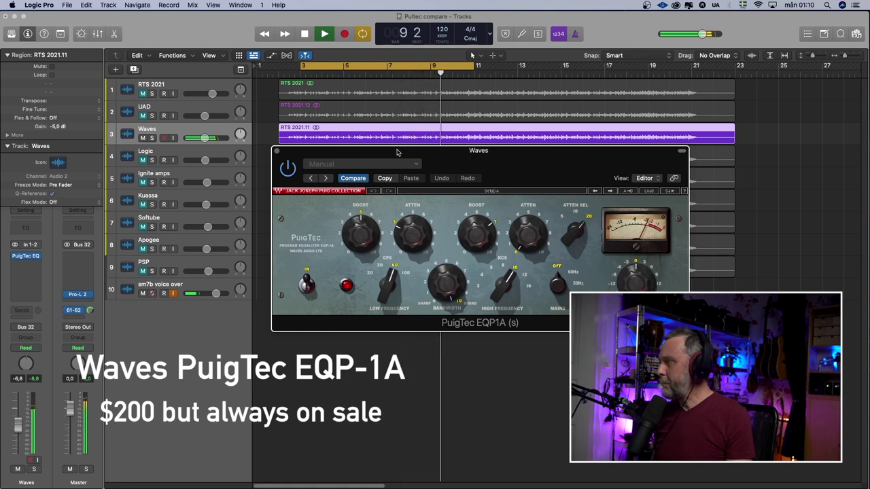
drag(397, 152, 392, 145)
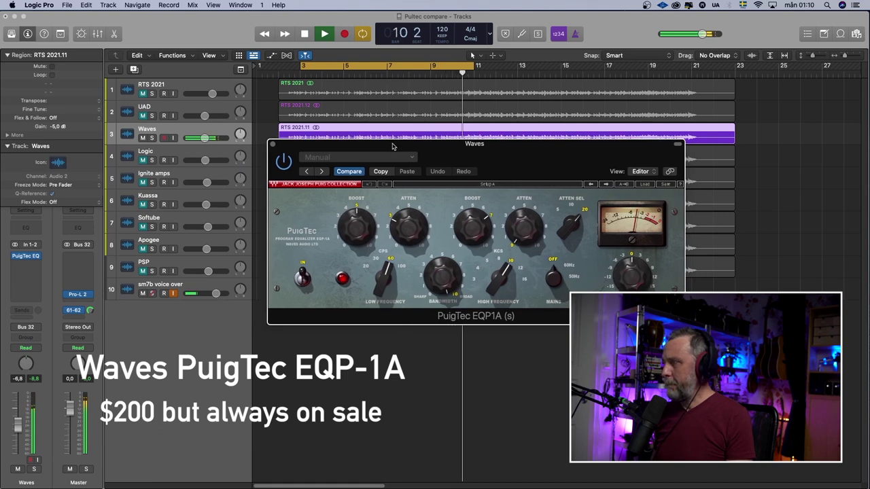
key(space)
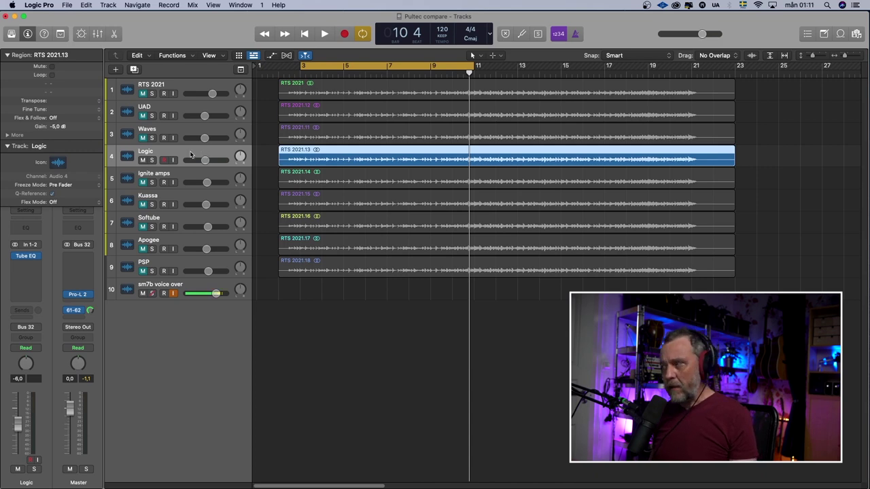
Step: Open the Logic track's Vintage Tube EQ, move its window higher, and play then stop
click(27, 257)
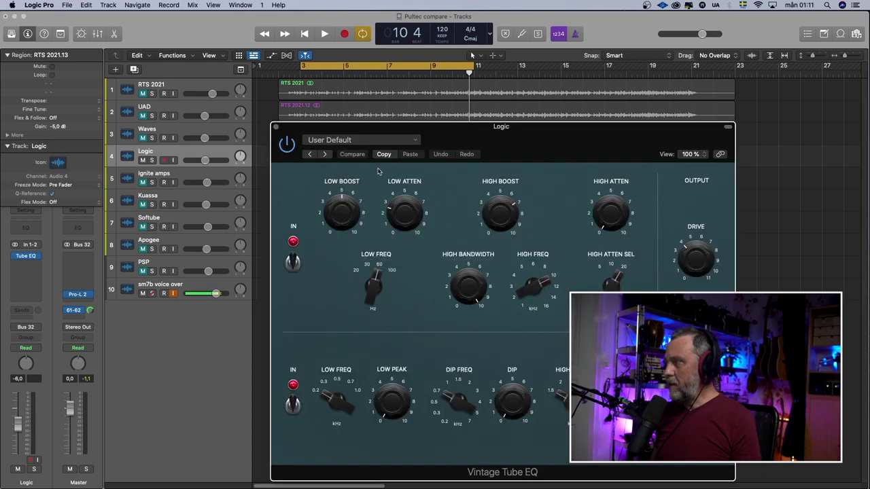
drag(458, 143, 460, 89)
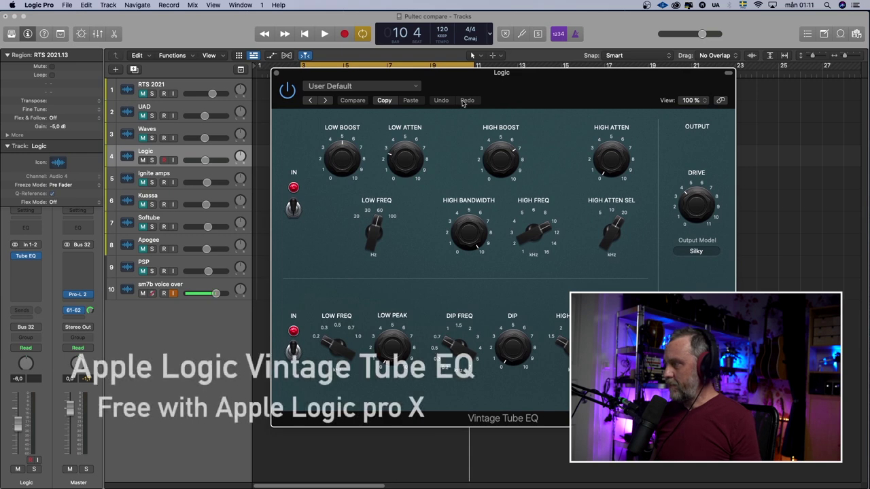
key(space)
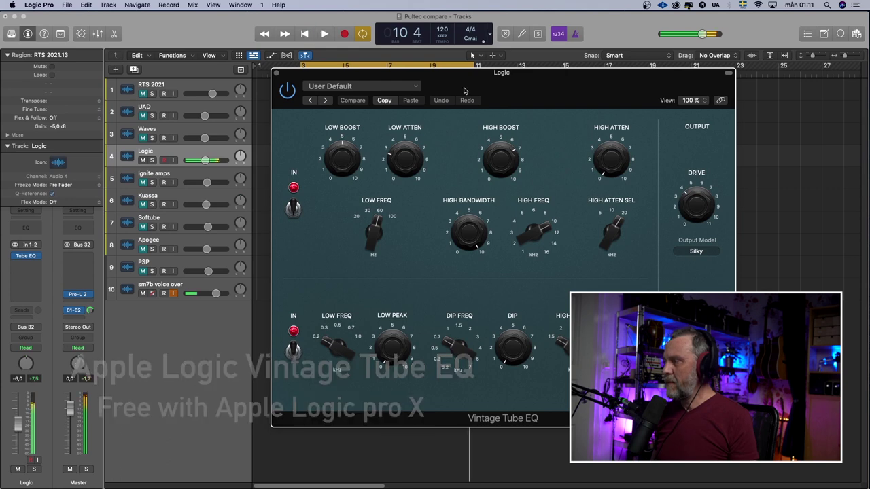
key(space)
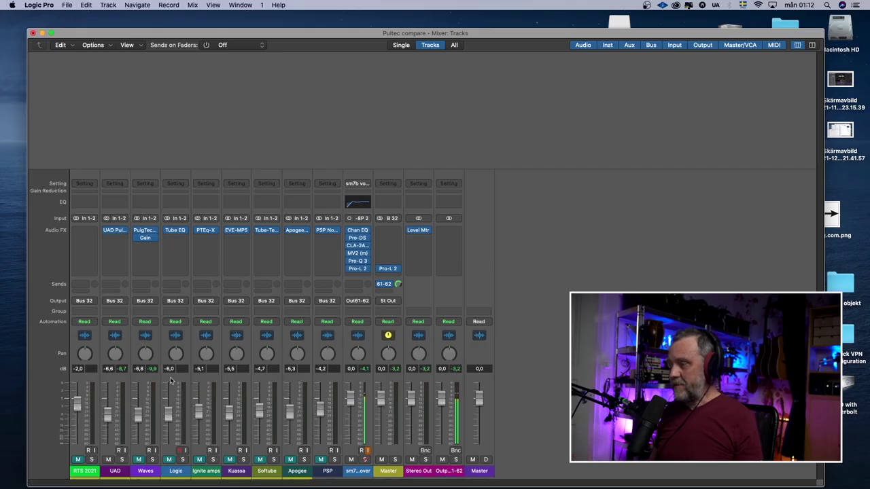
Step: In the Mixer, check the Waves channel's Gain plugin at 0.0 dB, toggle UAD's mute, and close Gain
click(122, 350)
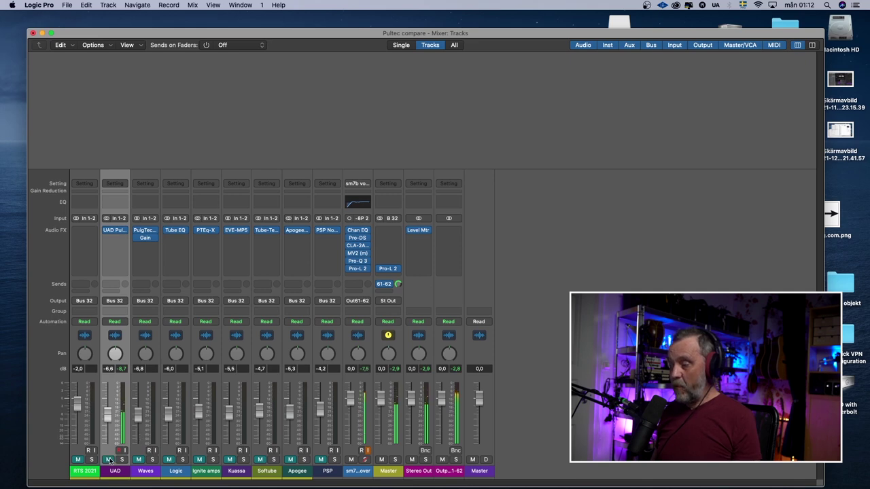
click(145, 240)
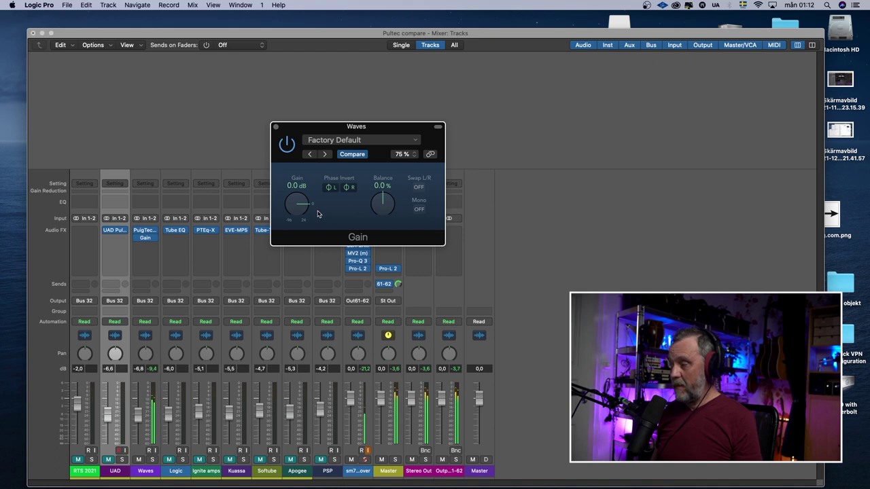
click(108, 460)
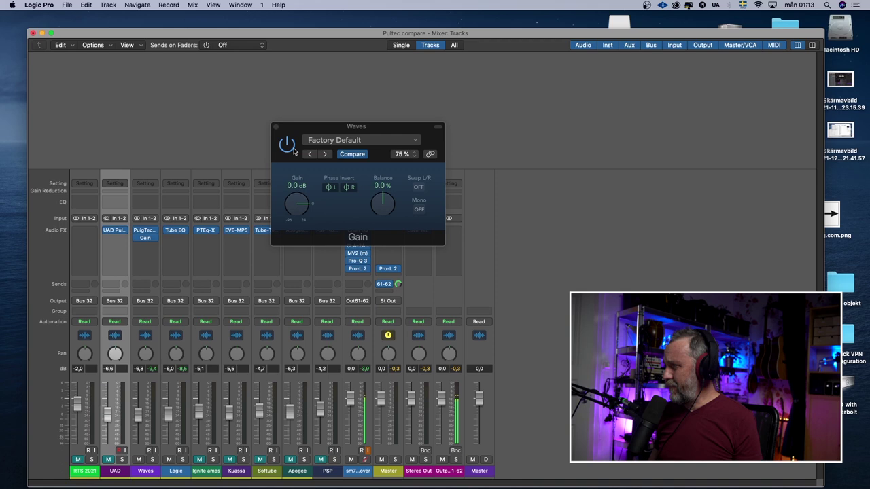
click(275, 127)
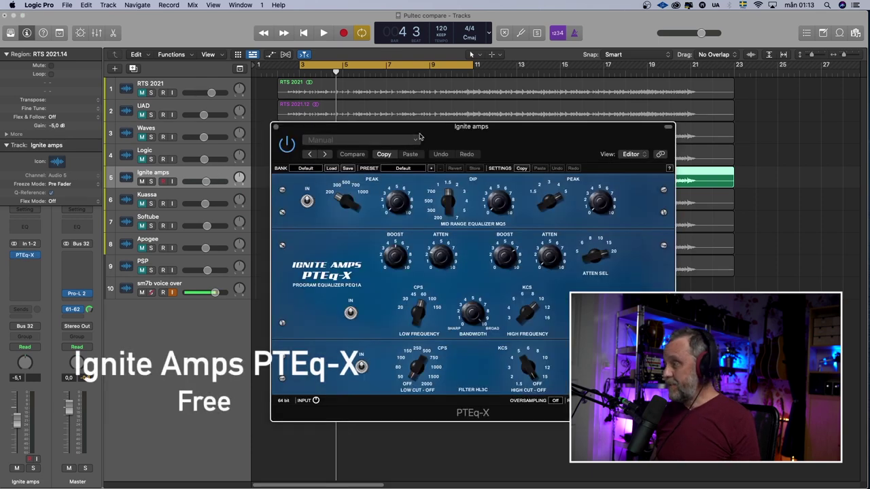
Step: Reposition the PTEq-X window and play a pass to audition the Ignite amps track's EQ
drag(421, 139, 438, 99)
key(space)
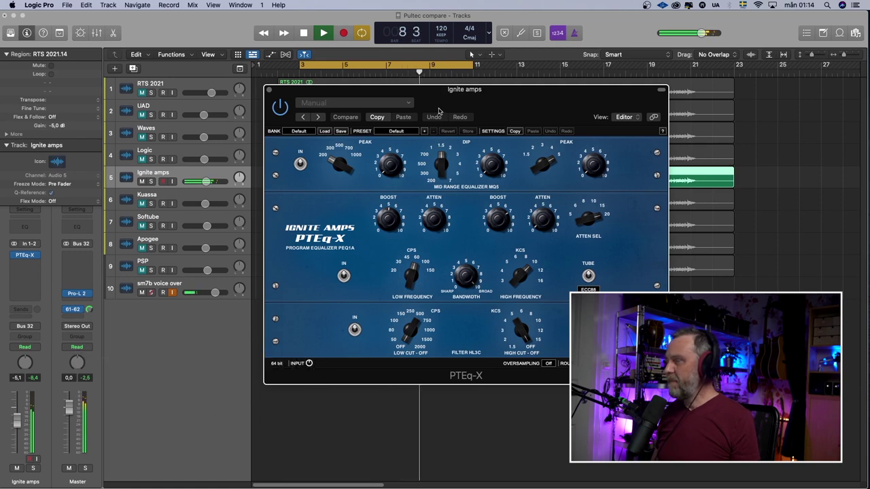
key(space)
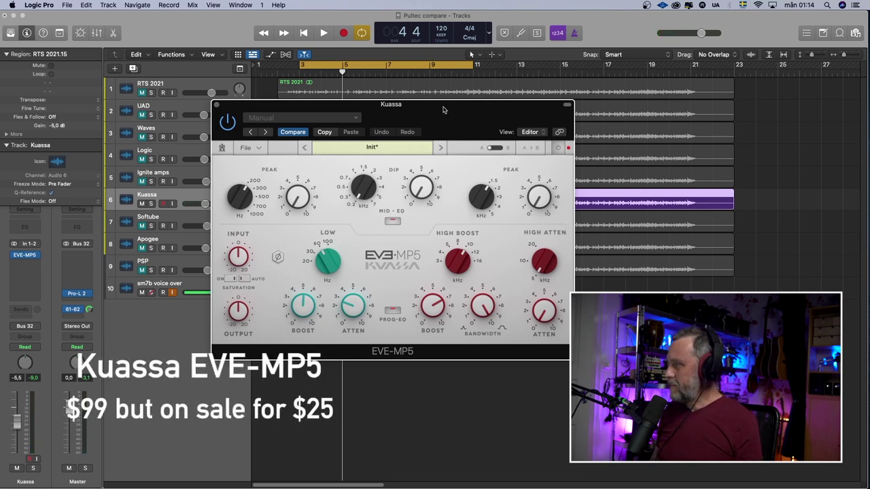
Step: Play a pass through the Kuassa EVE-MP5 EQ, then close its plugin window
key(space)
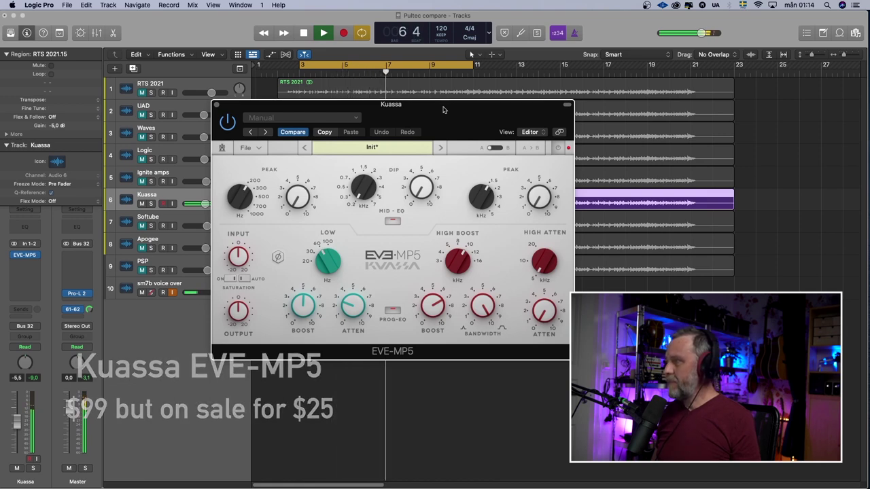
key(space)
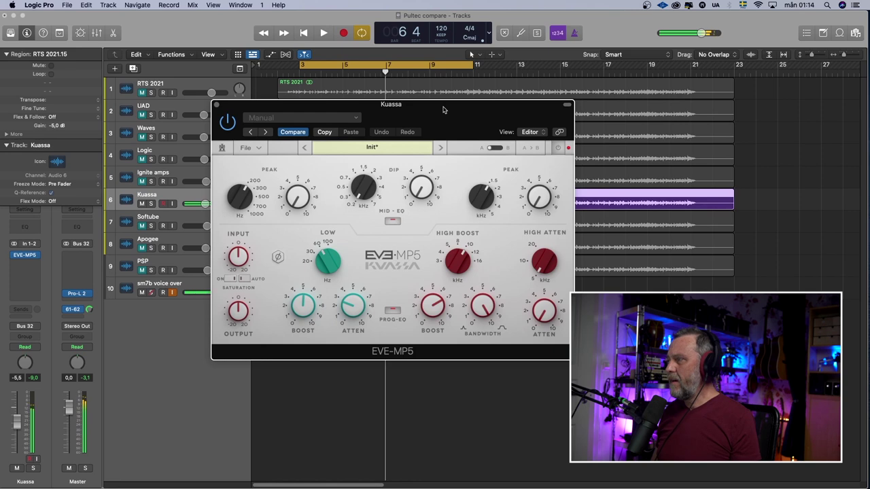
click(217, 106)
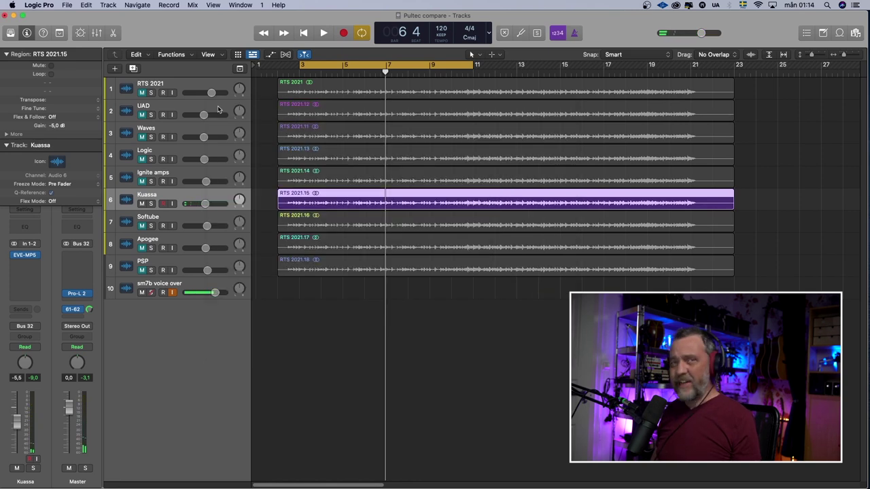
Step: Mute the Kuassa track, unmute the Softube track and select it
click(141, 204)
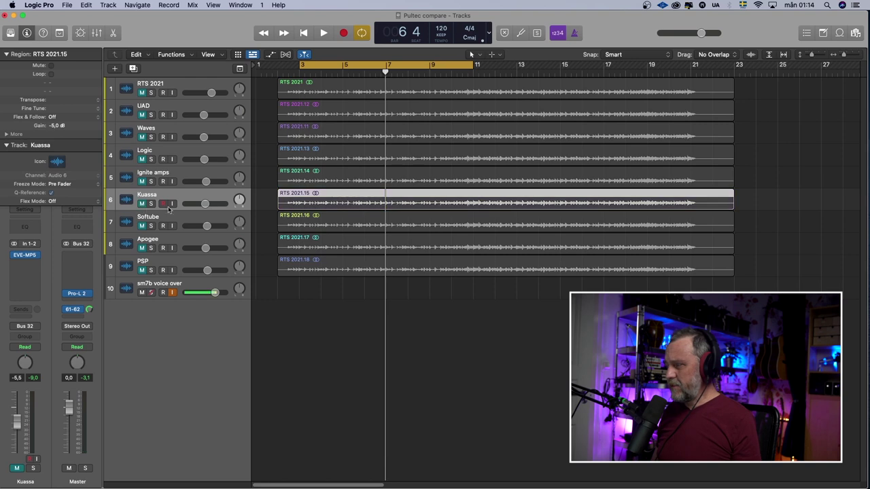
click(142, 226)
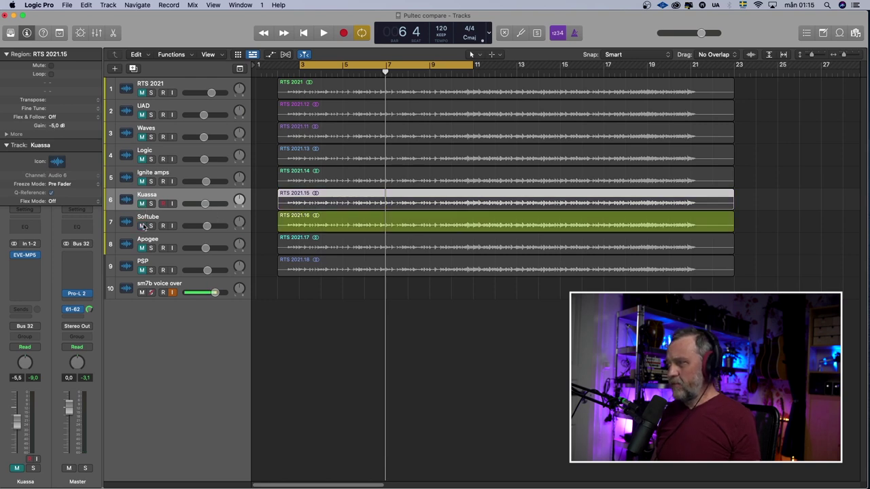
click(155, 216)
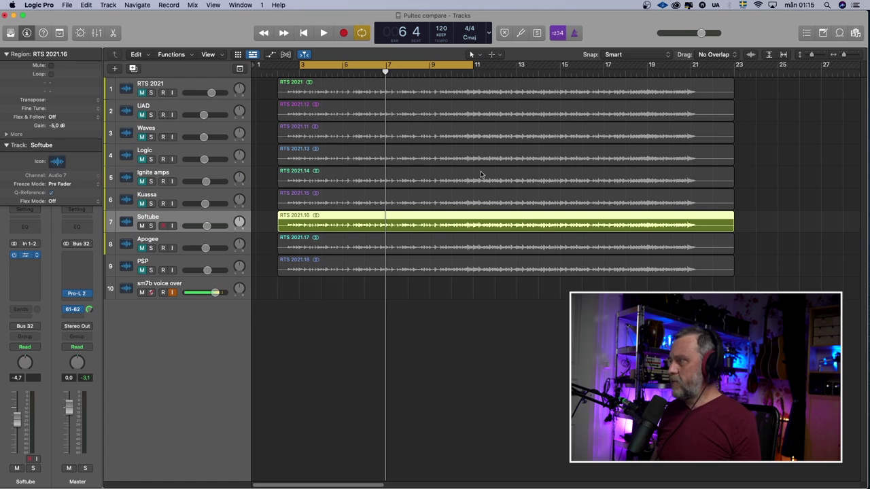
Step: Open the Tube-Tech PE-1C EQ, reposition its window, and play a pass to audition it
key(v)
drag(494, 132, 420, 87)
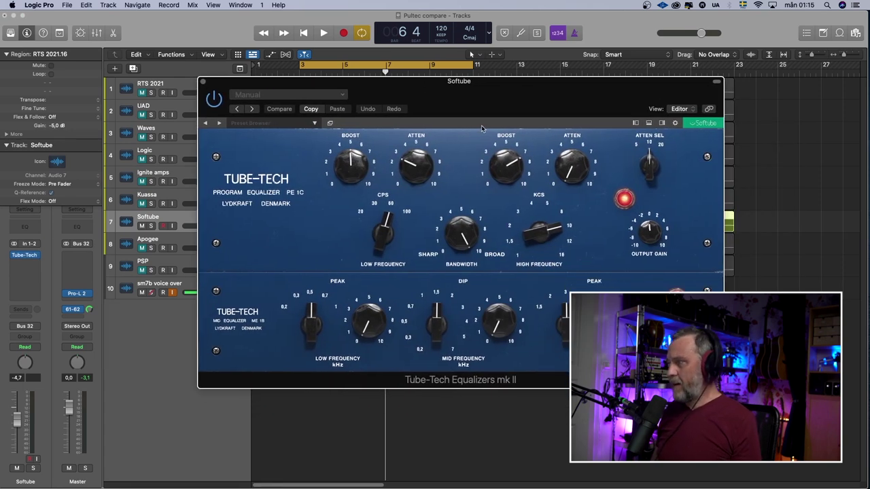
drag(482, 102, 518, 150)
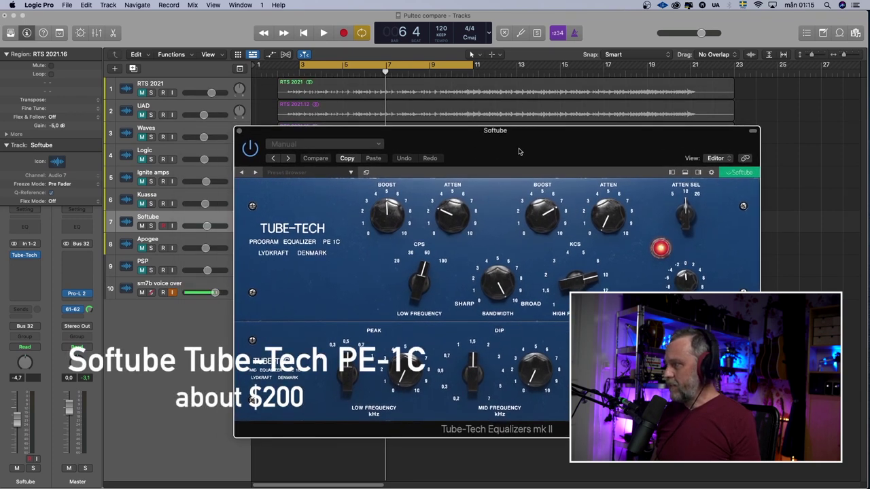
key(space)
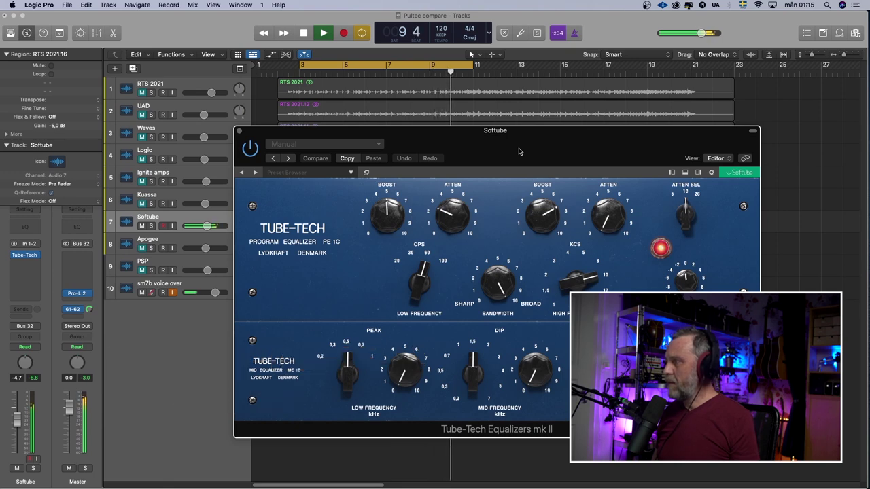
key(space)
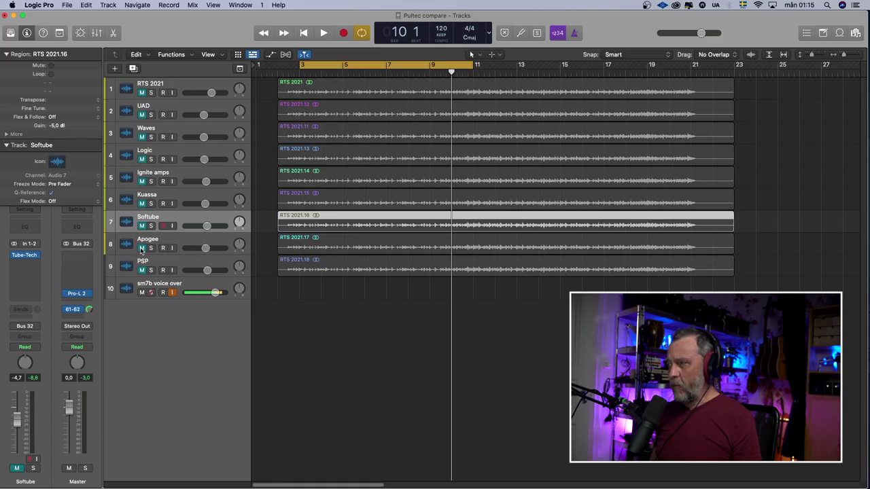
Step: Unmute and select the Apogee track, then audition its EQP-1A with a playback pass
click(142, 249)
click(159, 240)
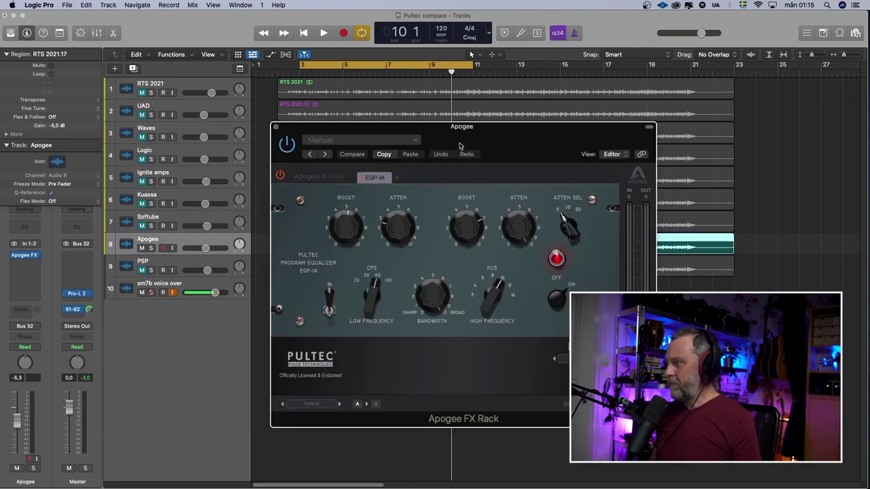
drag(460, 146, 441, 106)
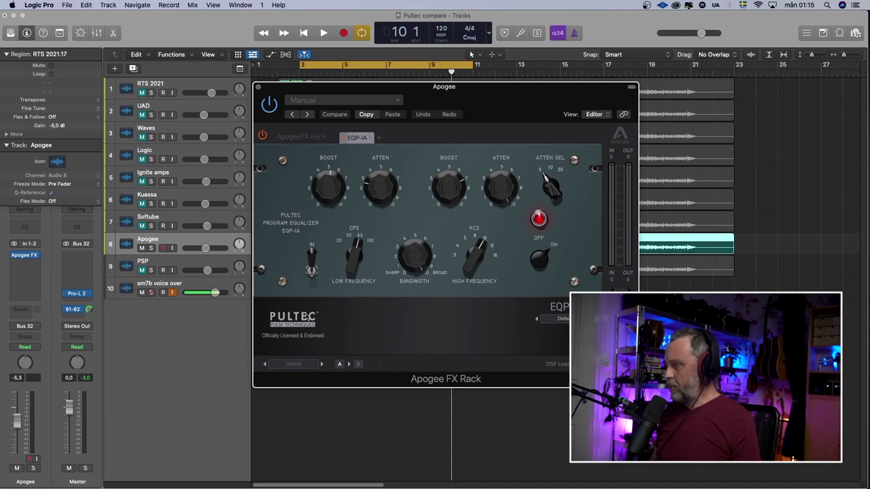
drag(475, 112, 491, 96)
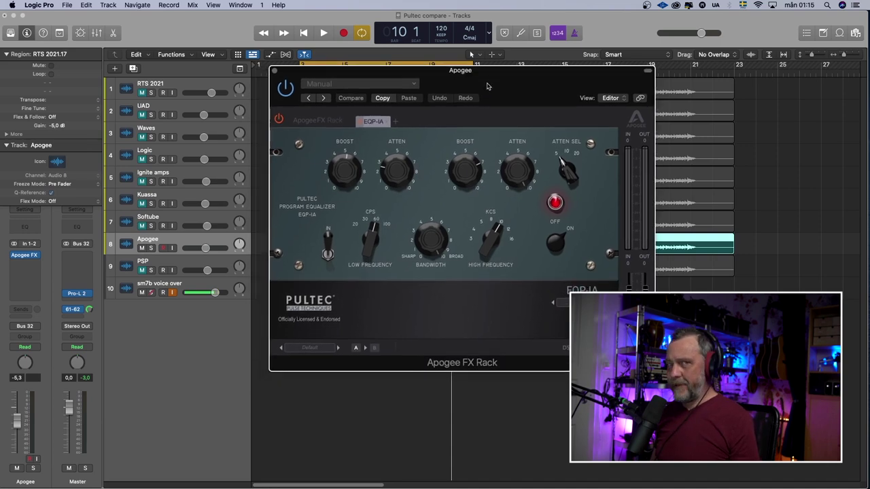
key(space)
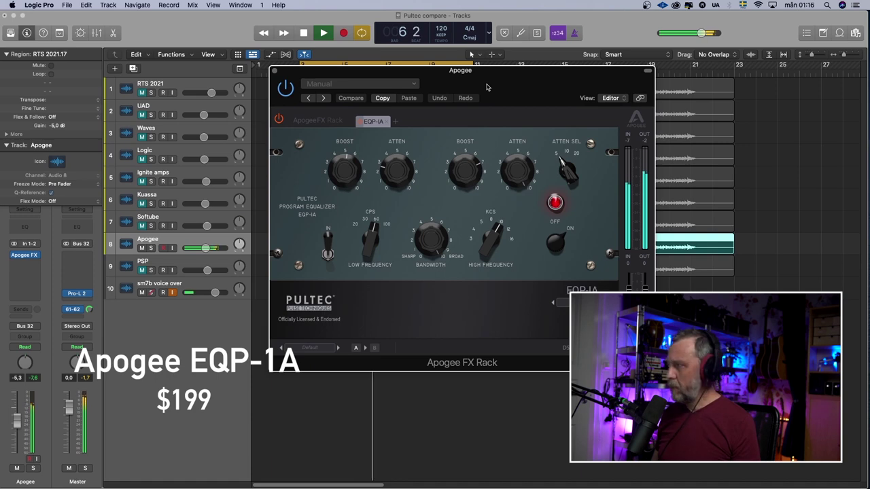
key(space)
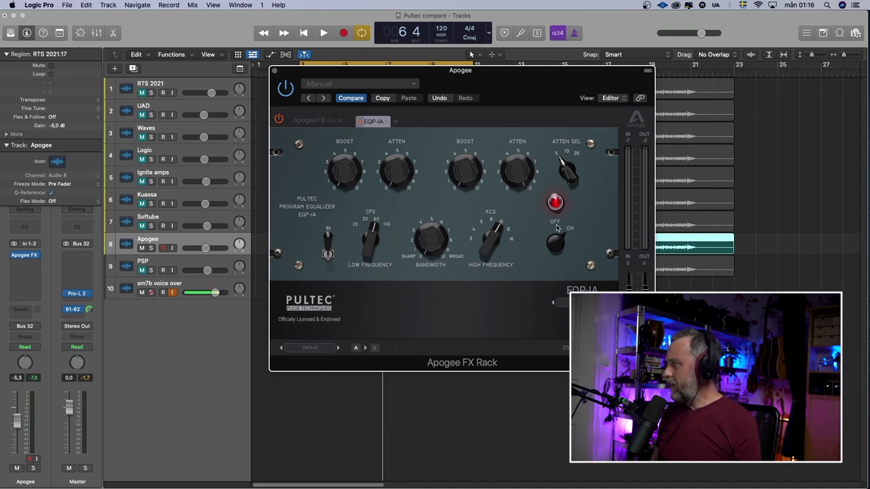
Step: Replay the Apogee EQP-1A while sweeping its KCS high-frequency knob and back
key(space)
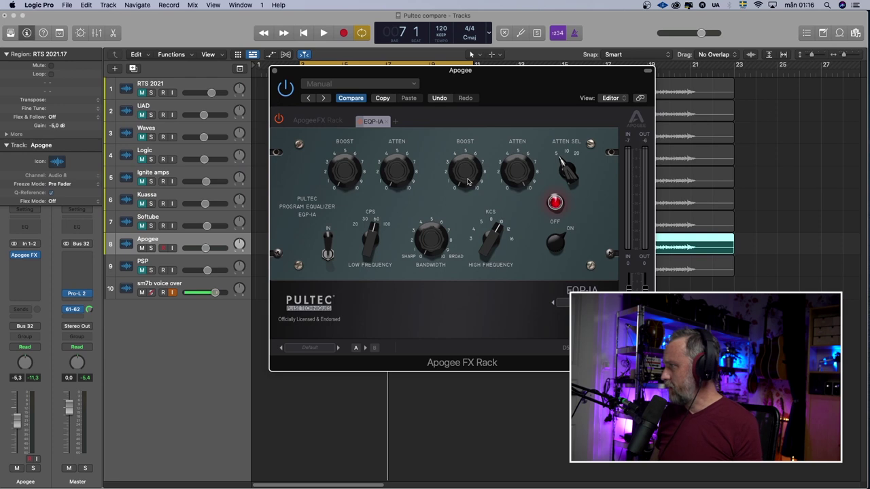
key(space)
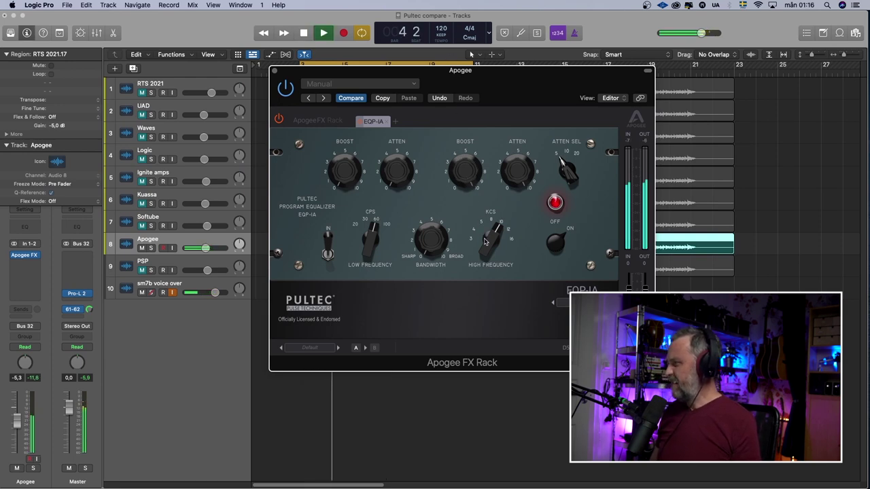
drag(485, 241, 484, 239)
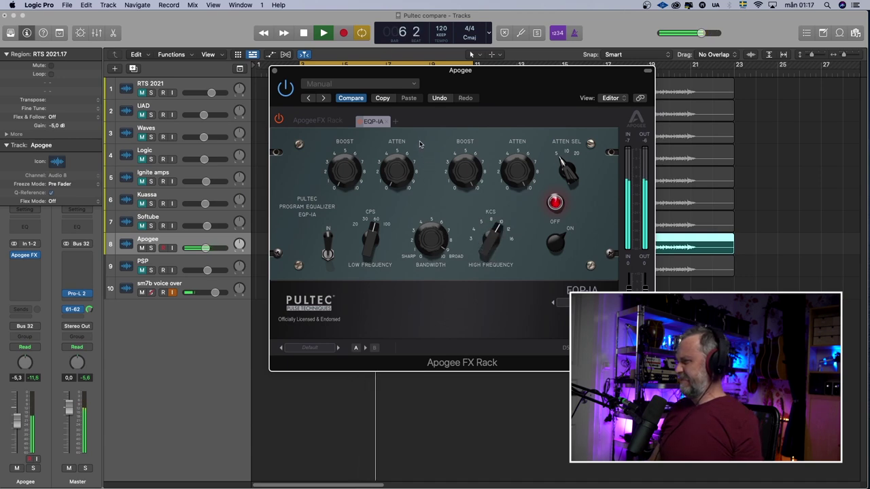
key(space)
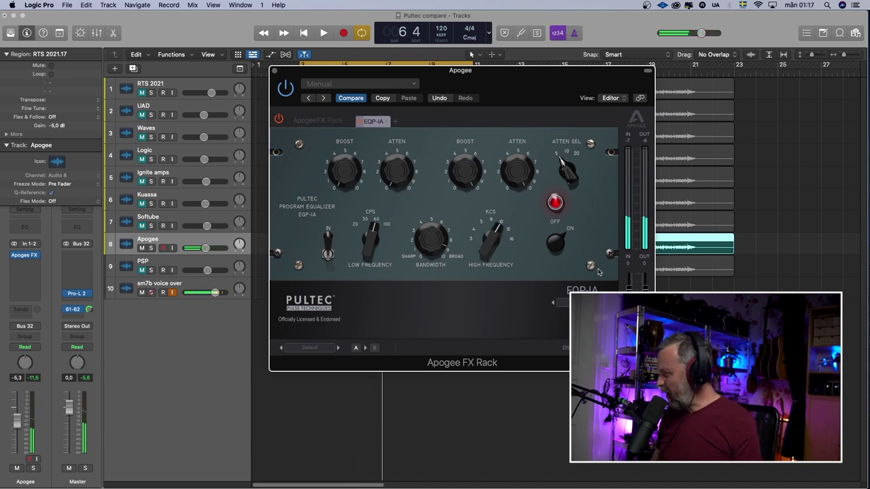
click(560, 304)
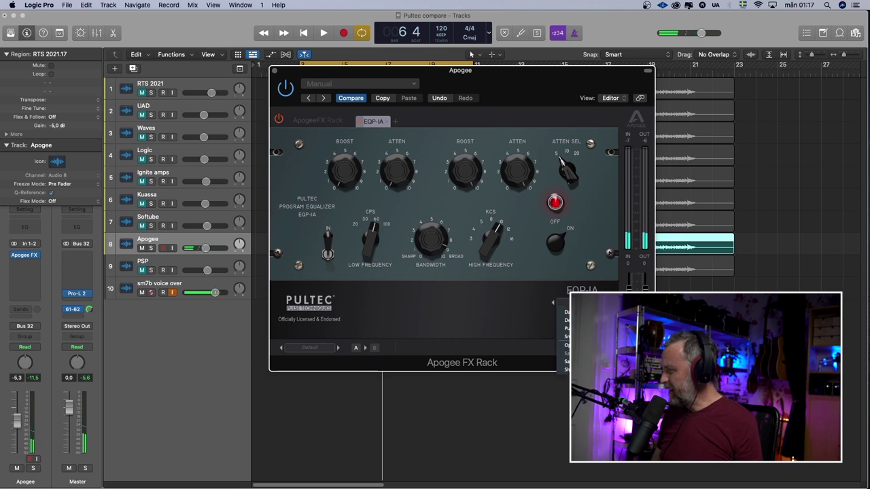
click(588, 283)
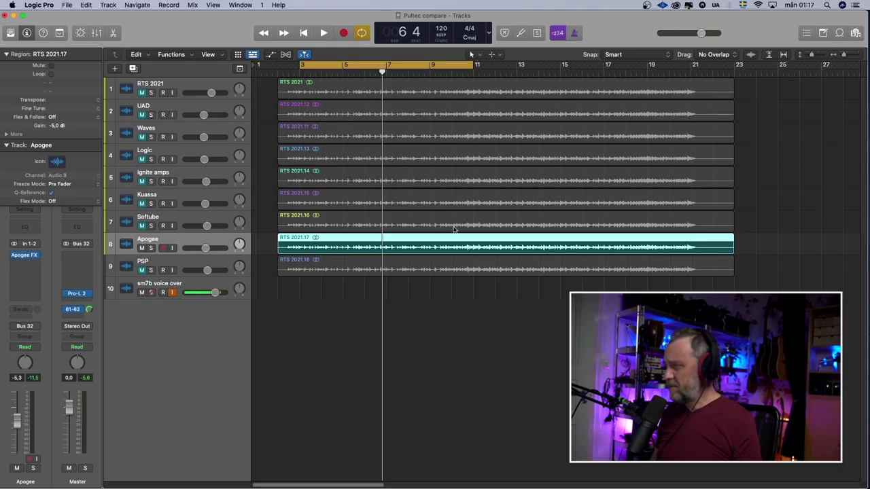
Step: Mute Apogee, unmute and select PSP, then audition the NobleQ at its Default preset
click(141, 248)
click(141, 270)
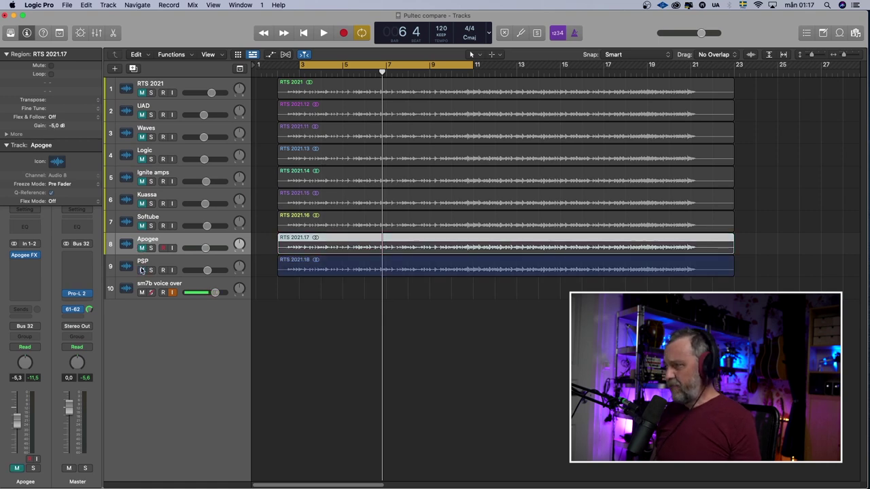
click(143, 264)
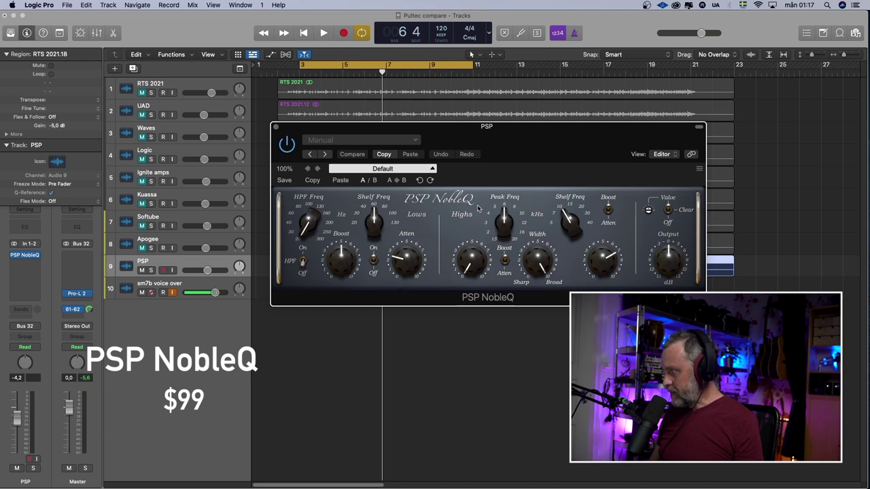
key(space)
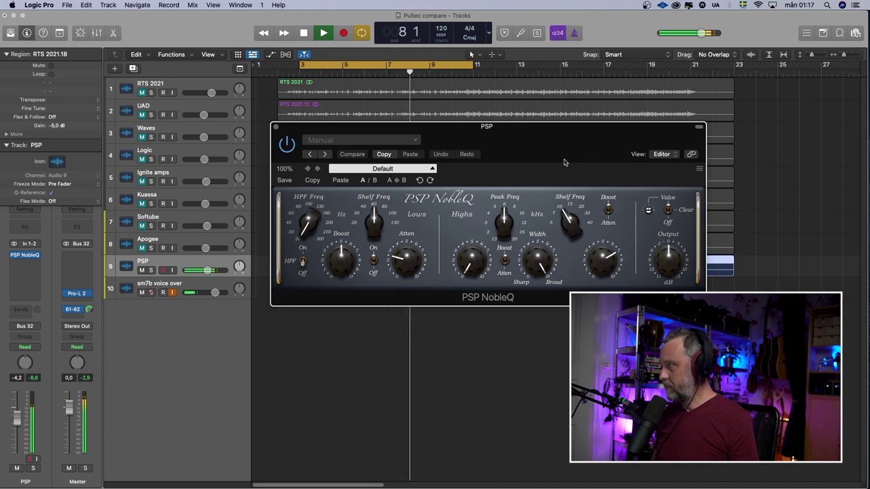
key(space)
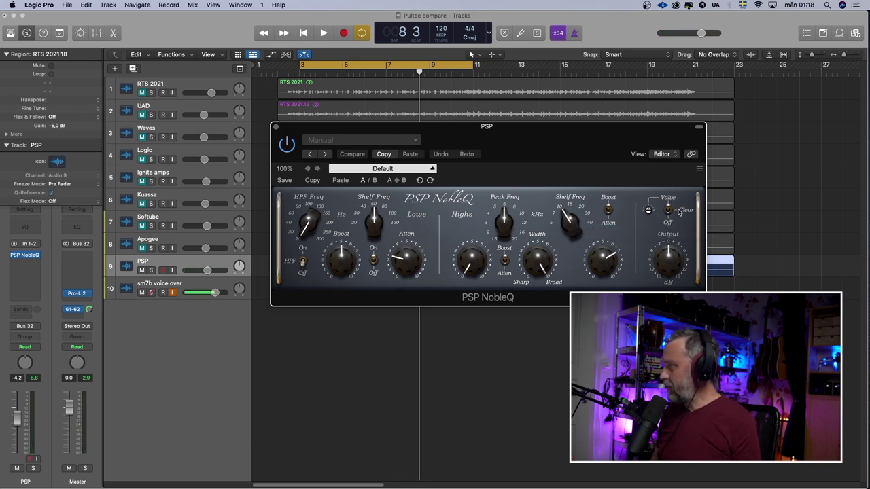
Step: Toggle the NobleQ's Valve mode and play it through twice to hear the difference
click(649, 211)
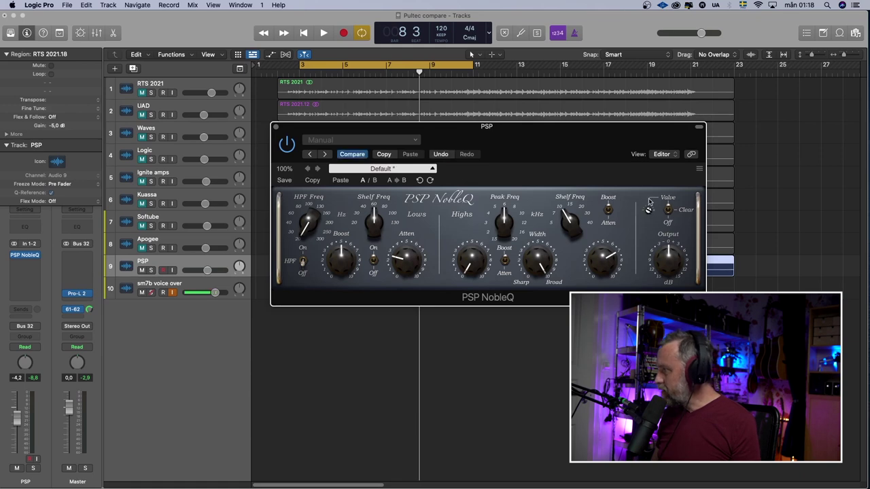
key(space)
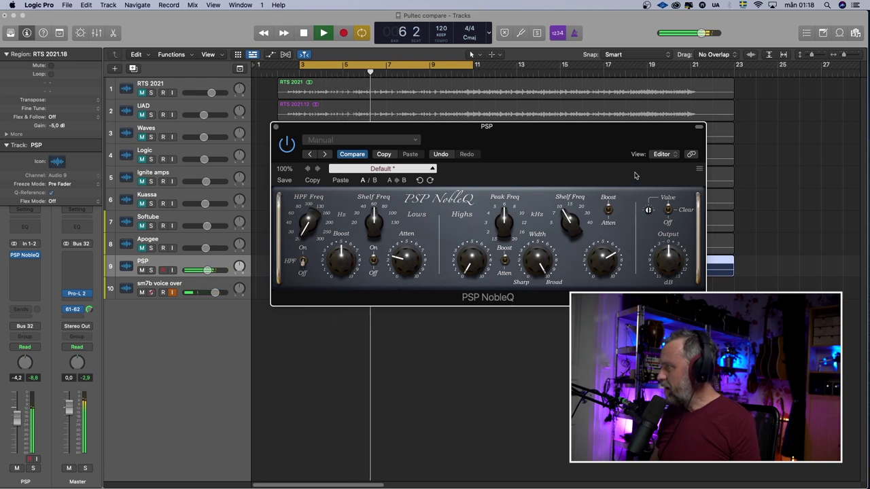
key(space)
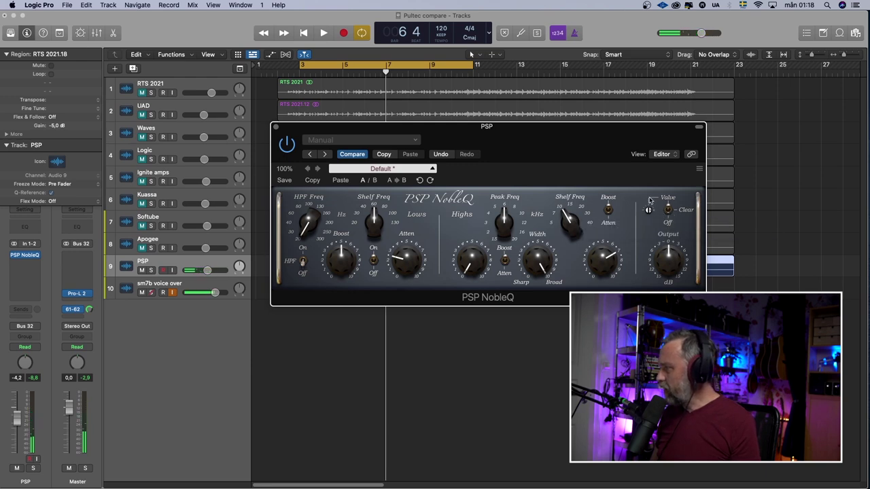
key(space)
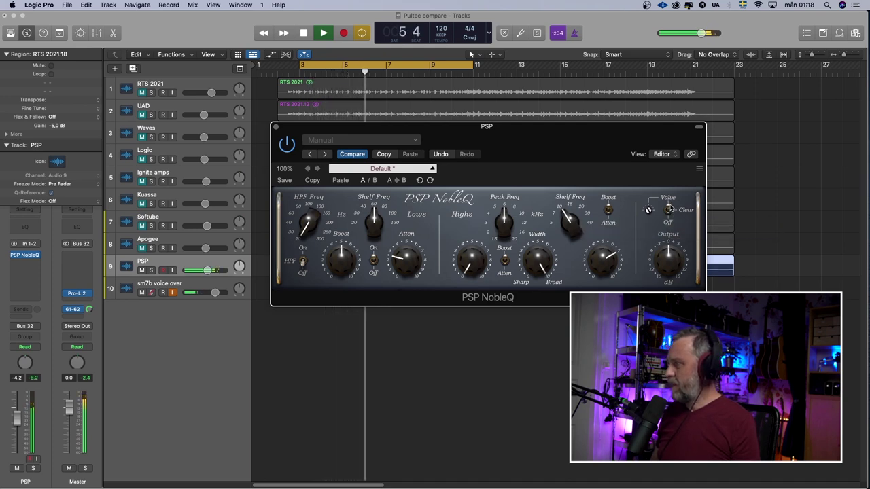
key(space)
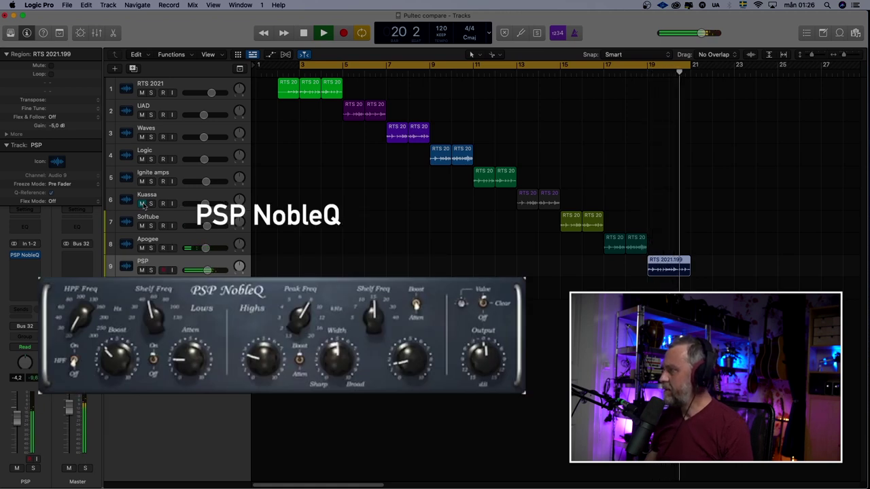
Step: Stop the comparison playback just past the PSP region at bar 20
key(space)
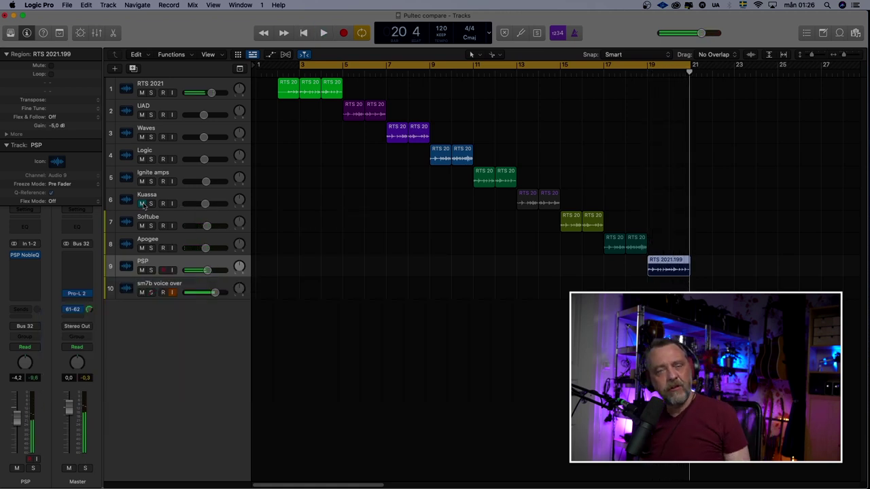